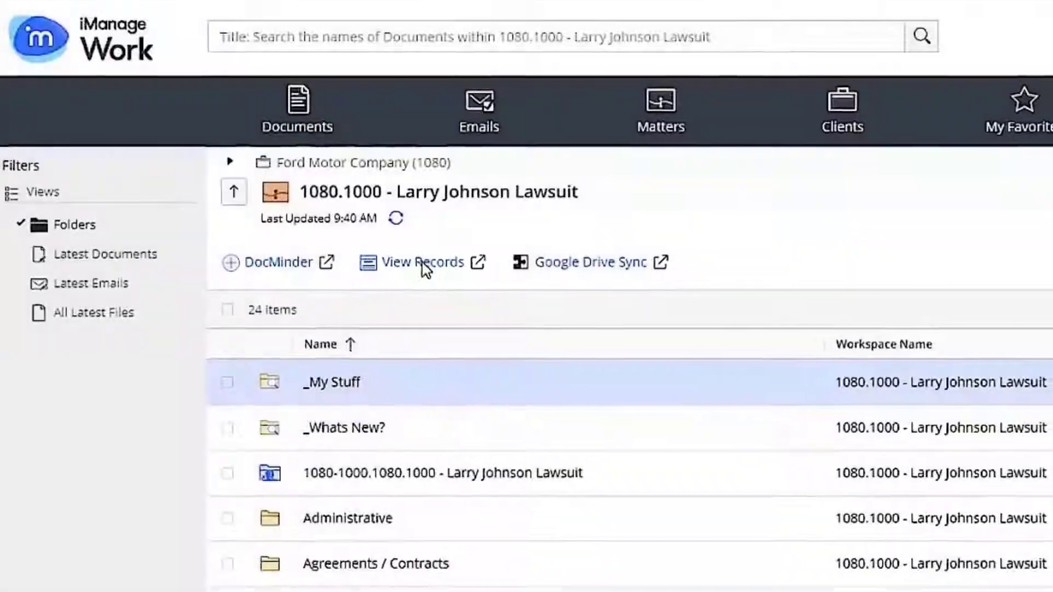
Open the workspace's records view and submit a delivery request for the 0000006 - Research record
{"action": "left_click", "coordinate": [424, 264]}
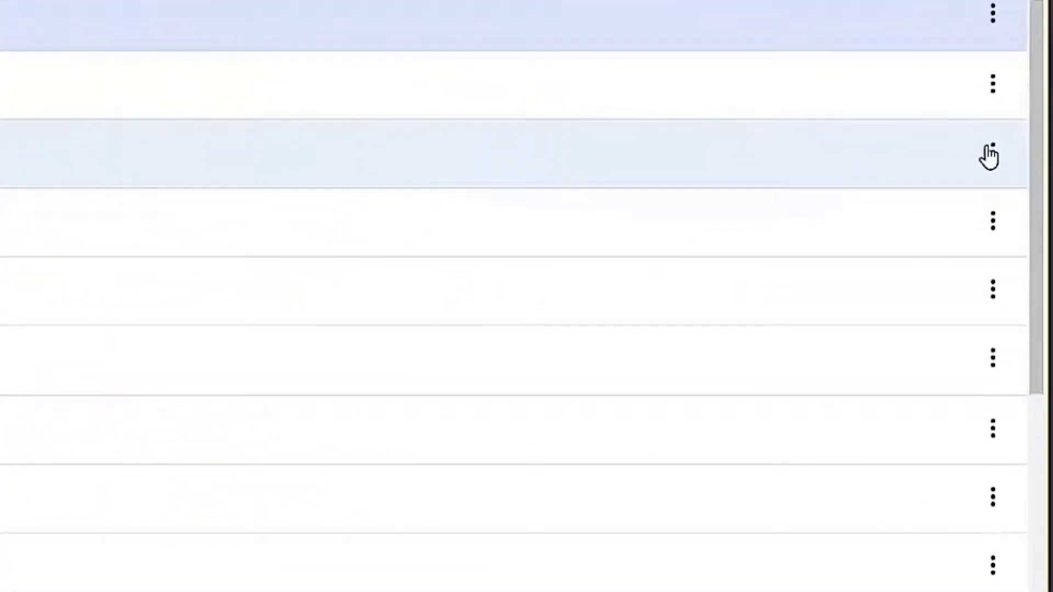
{"action": "left_click", "coordinate": [991, 153]}
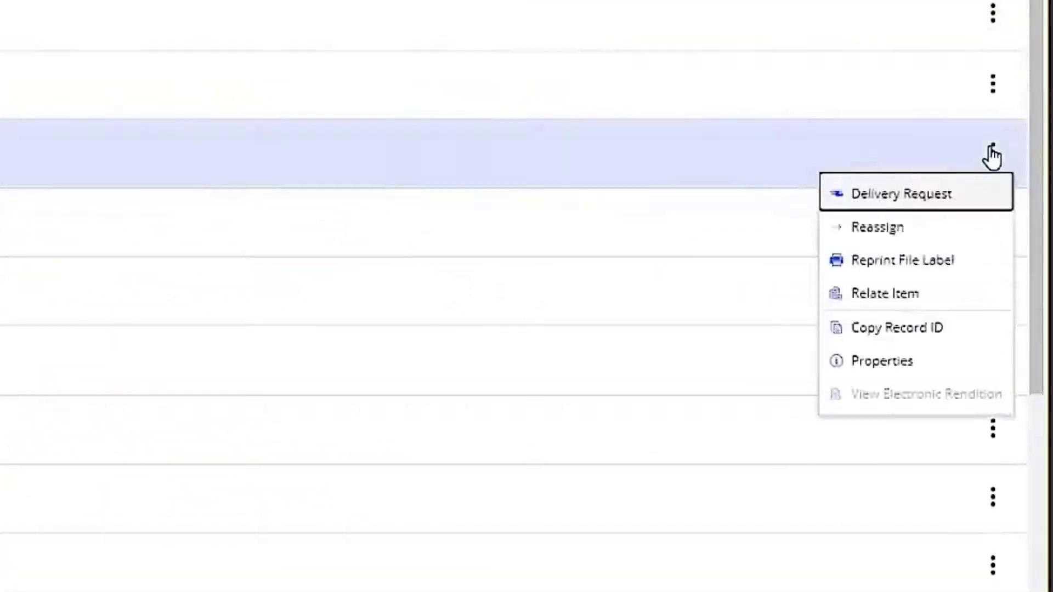
{"action": "left_click", "coordinate": [937, 197]}
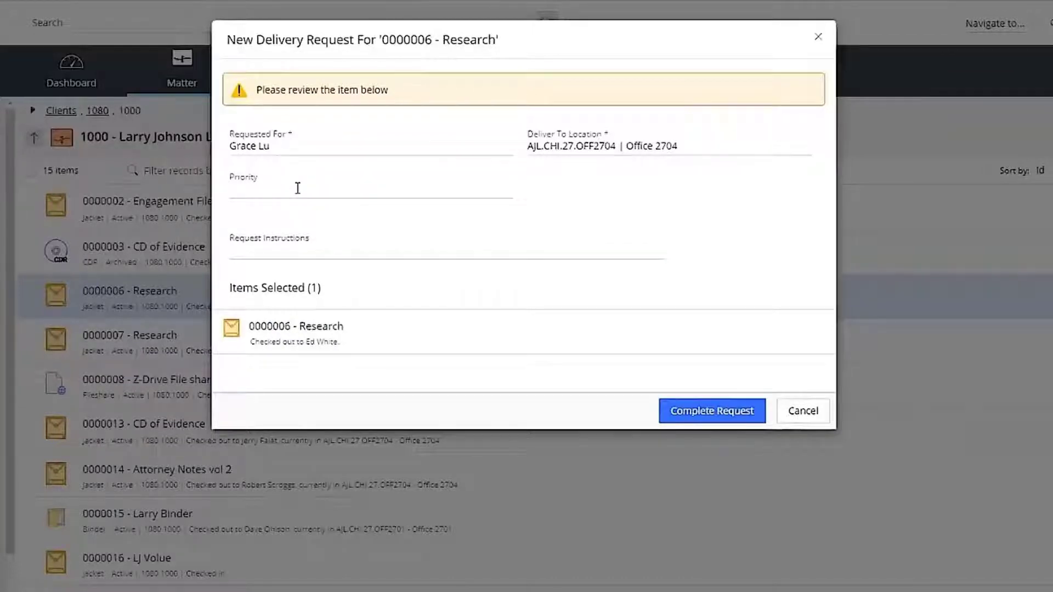
{"action": "left_click", "coordinate": [724, 411]}
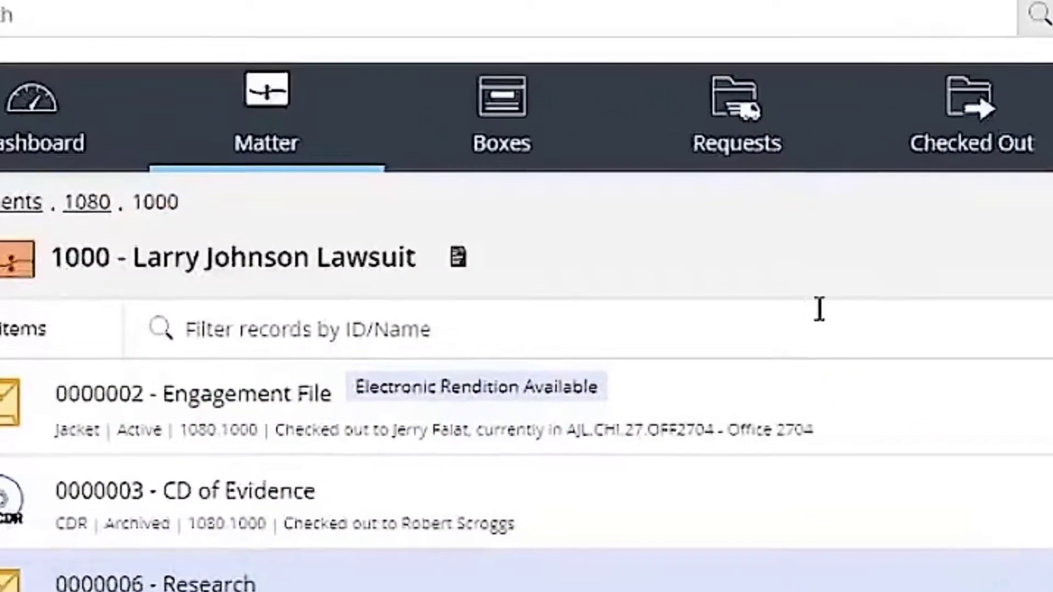
Browse the Boxes, Requests and Checked Out views, then go back to the Work workspace
{"action": "left_click", "coordinate": [510, 114]}
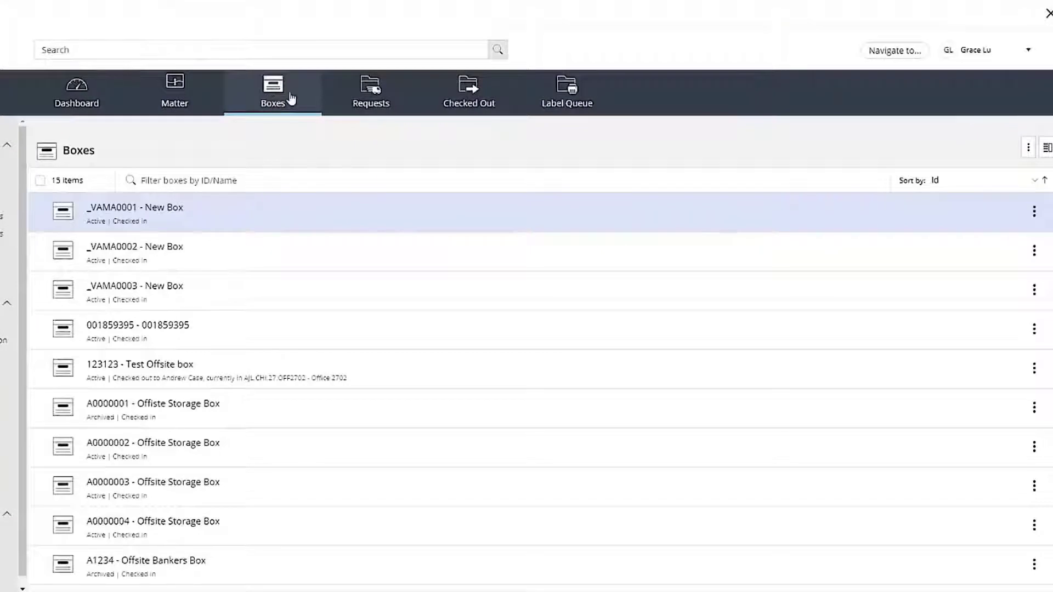
{"action": "left_click", "coordinate": [367, 91]}
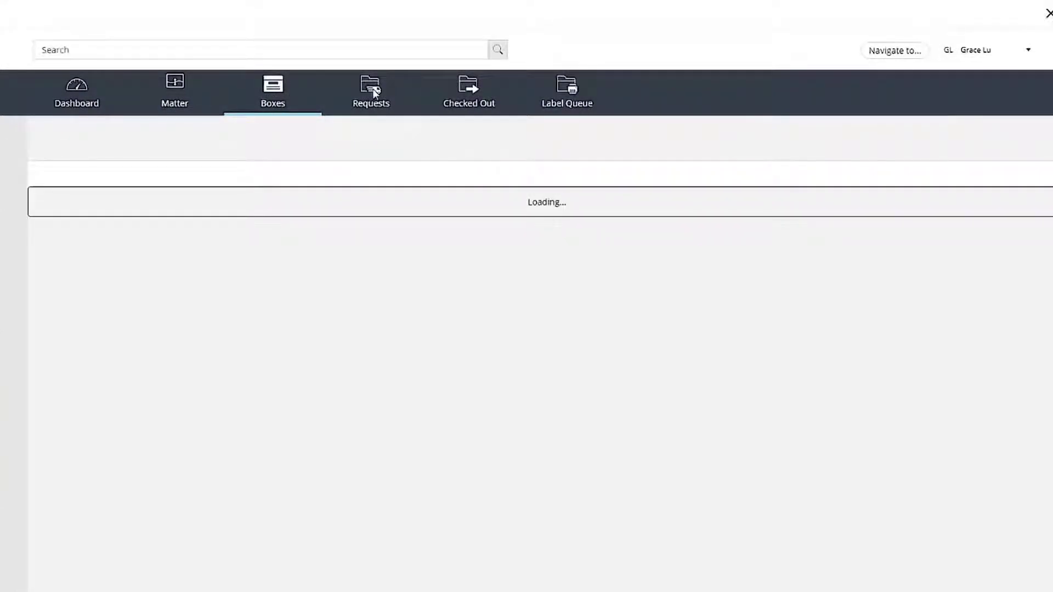
{"action": "left_click", "coordinate": [474, 94]}
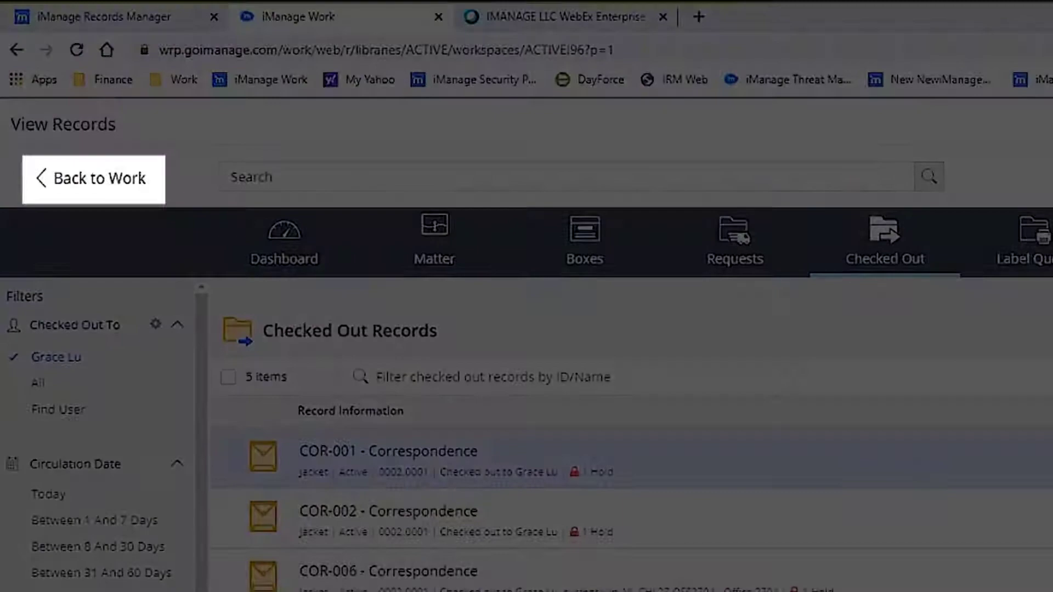
{"action": "left_click", "coordinate": [96, 184]}
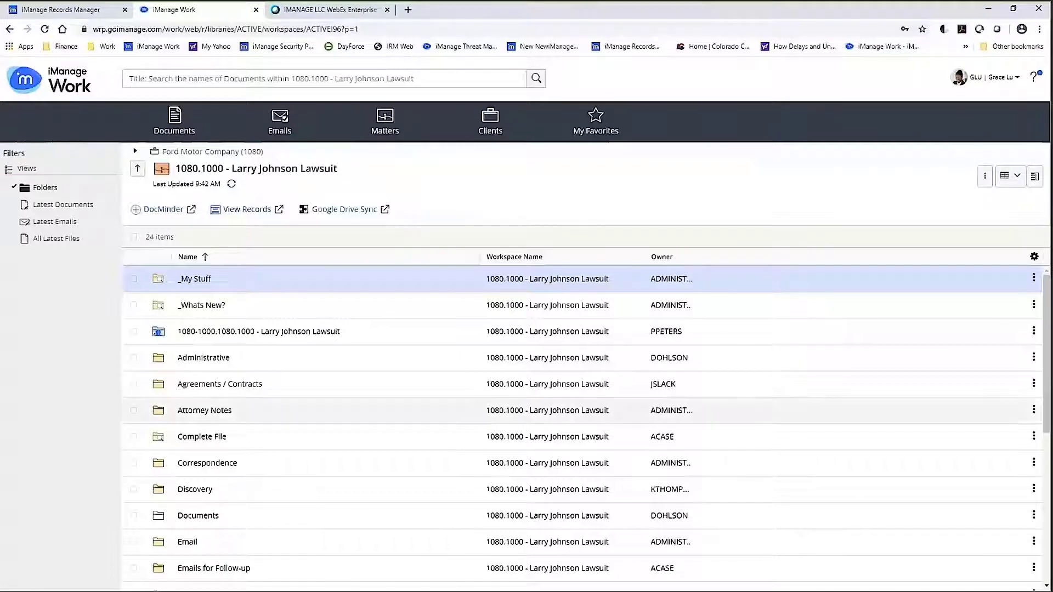
Switch to the IRM Desktop Client for Records Managers and open client 1080 in the file plan
{"action": "mouse_move", "coordinate": [499, 586]}
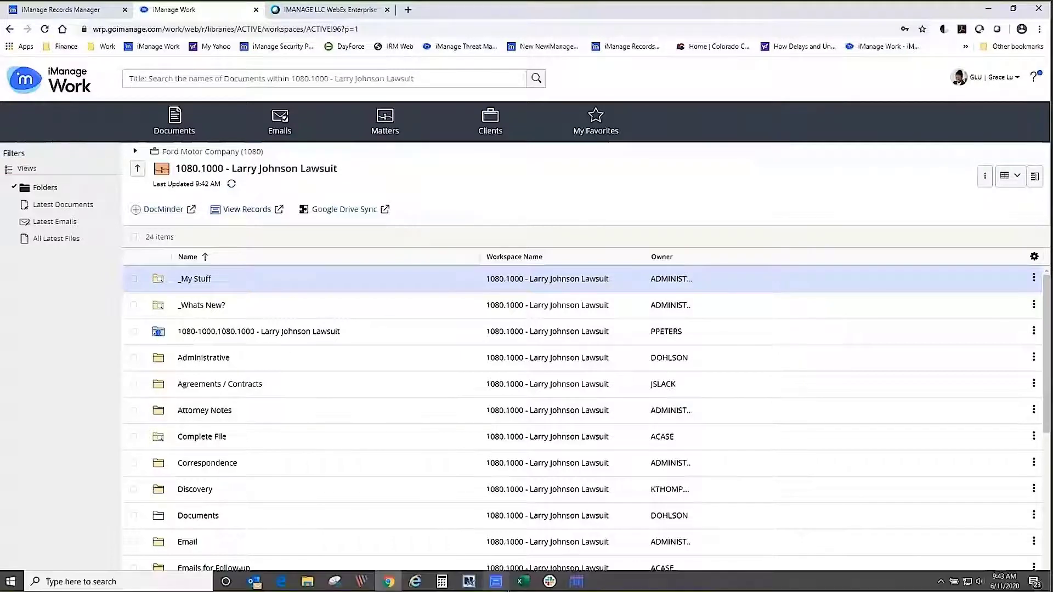
{"action": "left_click", "coordinate": [496, 583]}
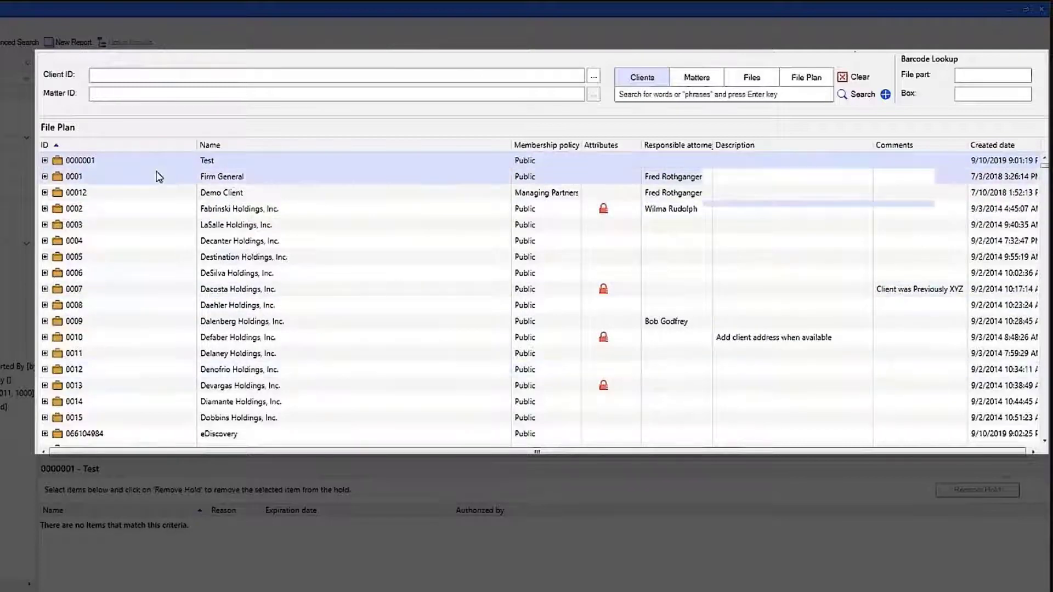
{"action": "left_click", "coordinate": [164, 76]}
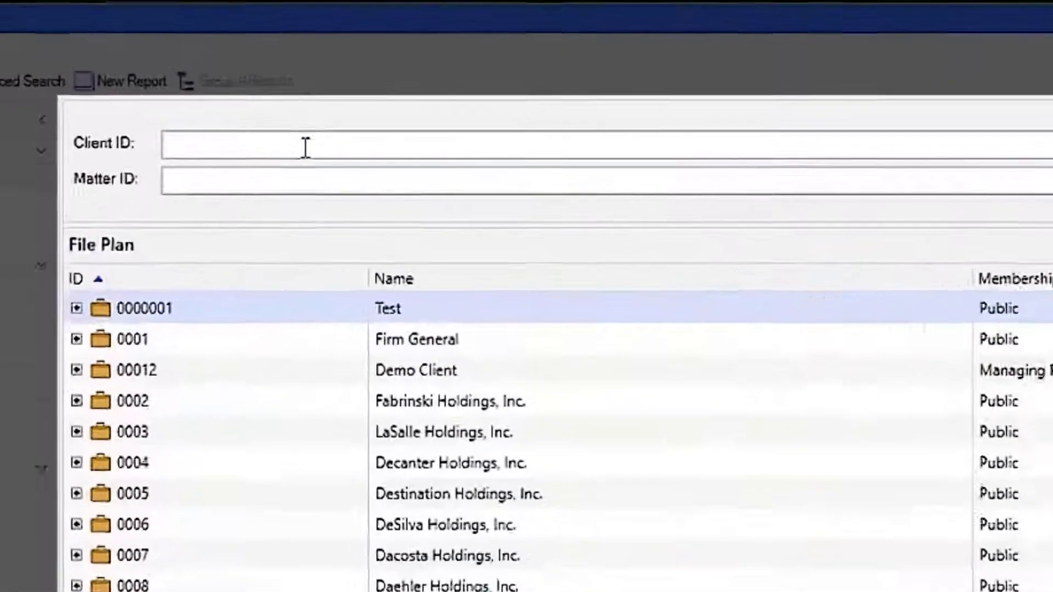
{"action": "type", "text": "1080"}
{"action": "key", "text": "Return"}
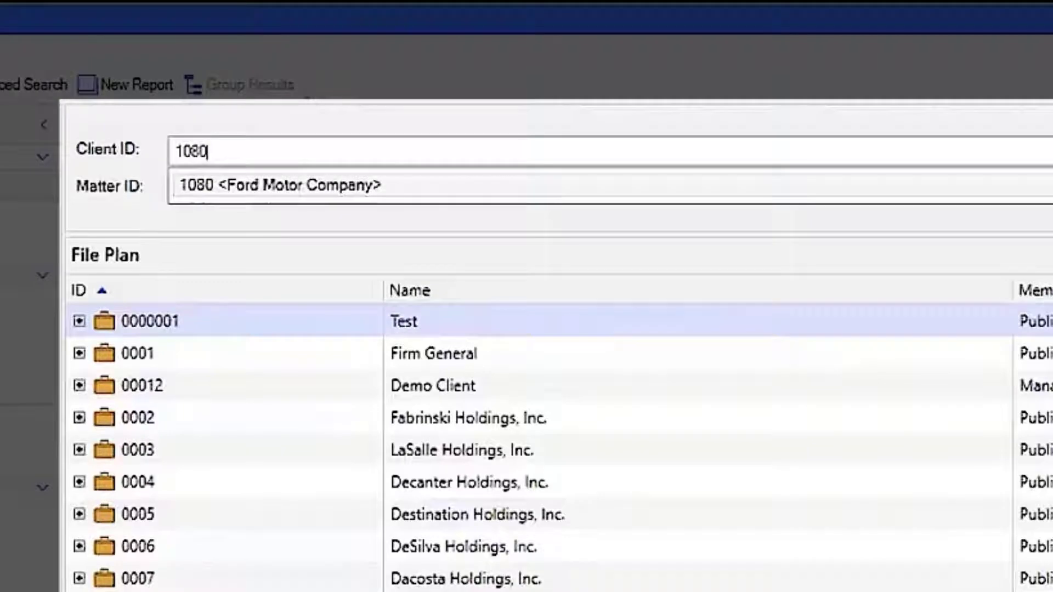
{"action": "key", "text": "Return"}
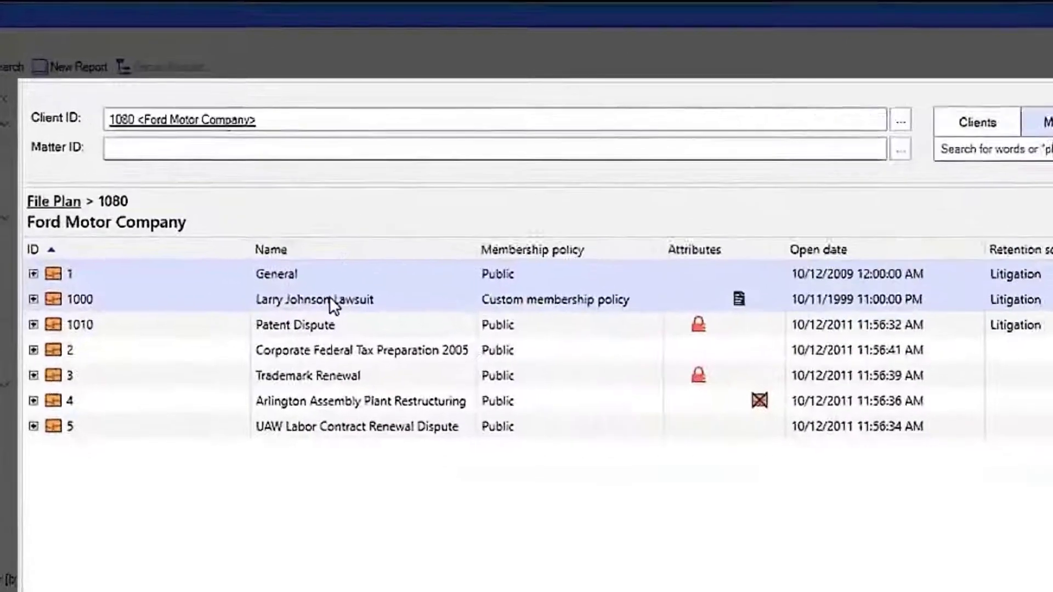
{"action": "left_click", "coordinate": [238, 187]}
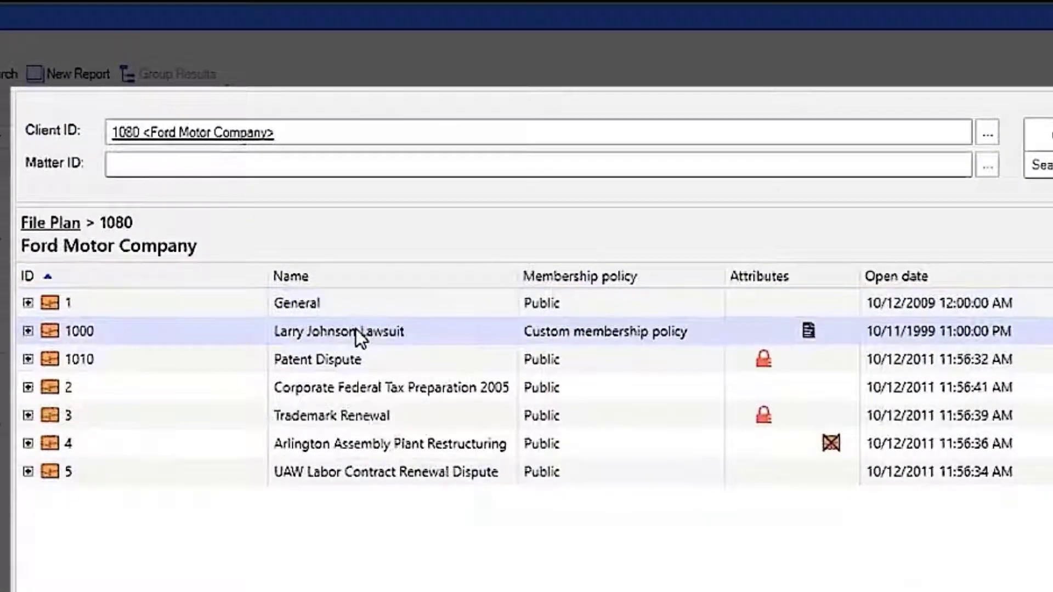
{"action": "right_click", "coordinate": [358, 333]}
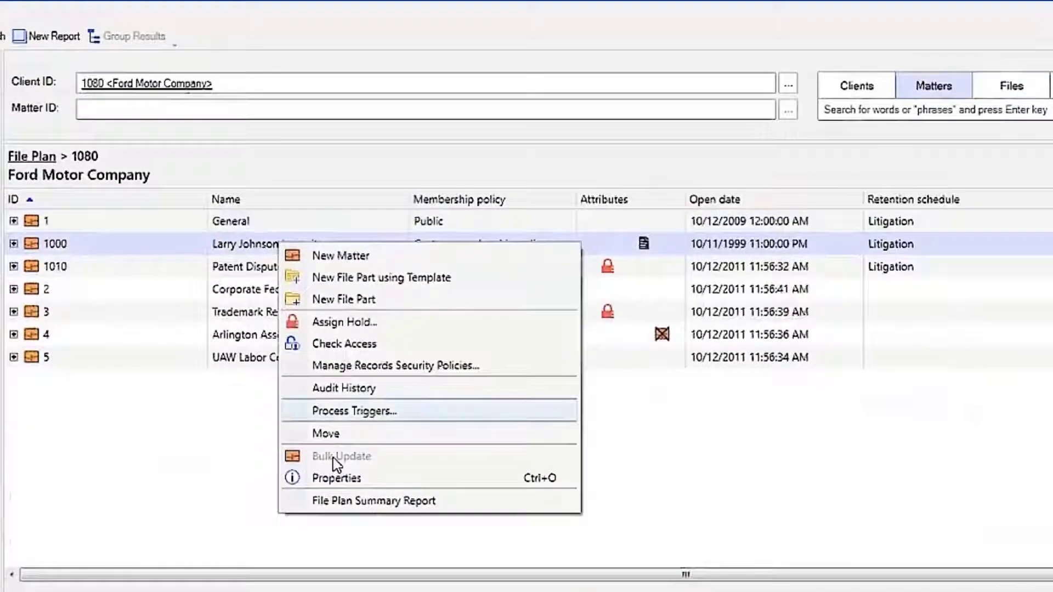
{"action": "left_click", "coordinate": [336, 478]}
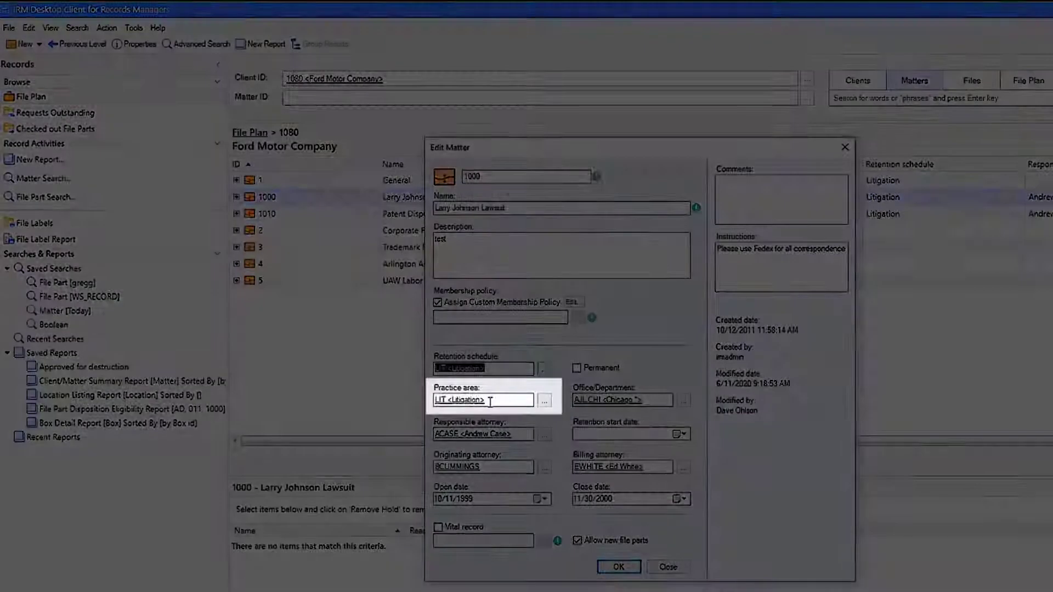
{"action": "left_click", "coordinate": [489, 402]}
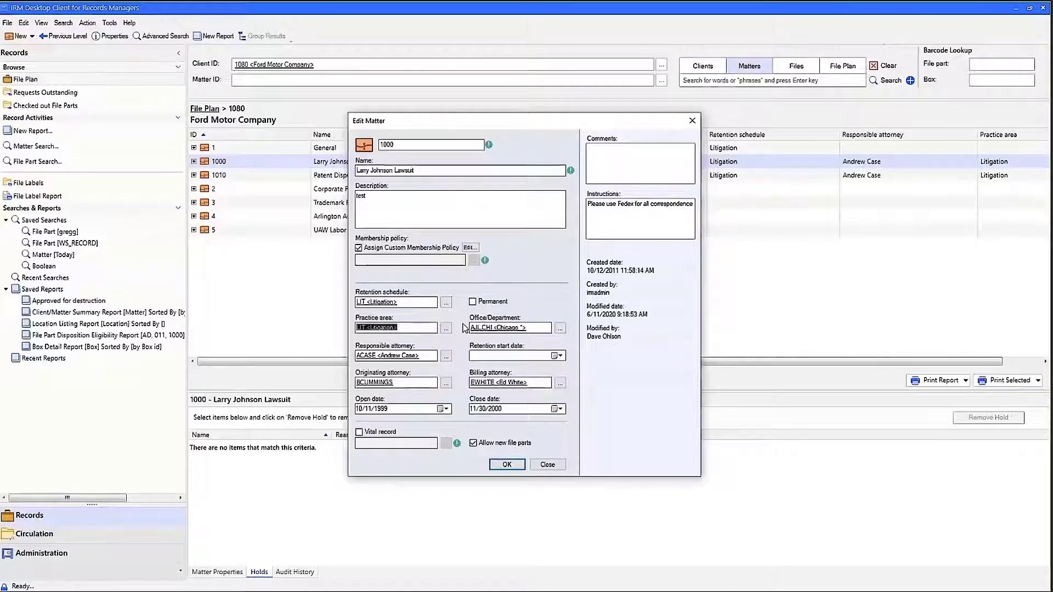
{"action": "left_click", "coordinate": [549, 464]}
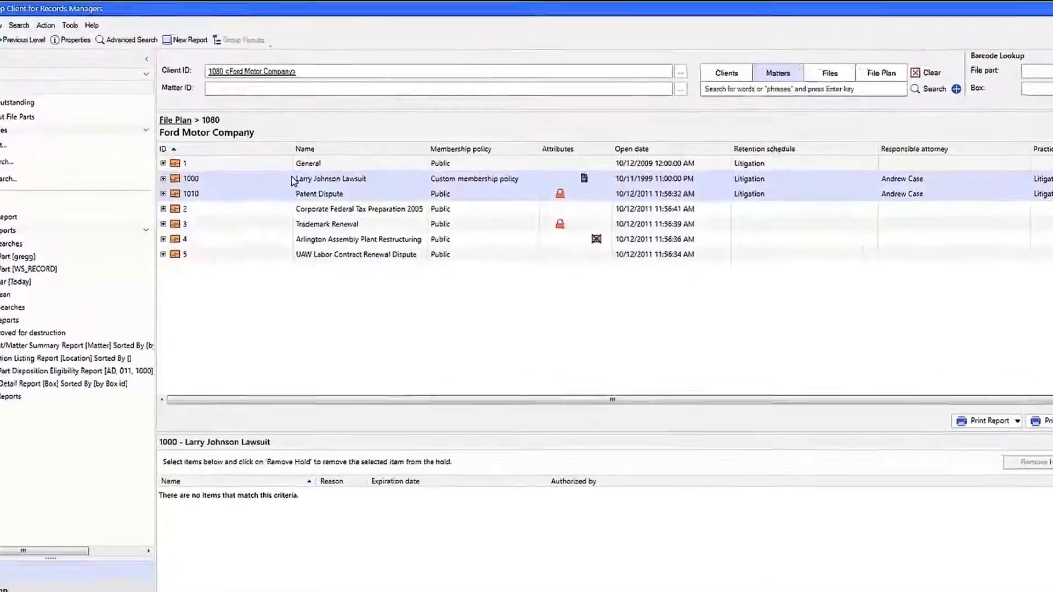
Open matter 1000 and view the properties of the 0000001 WorkSite Workspace file part
{"action": "left_click", "coordinate": [309, 160]}
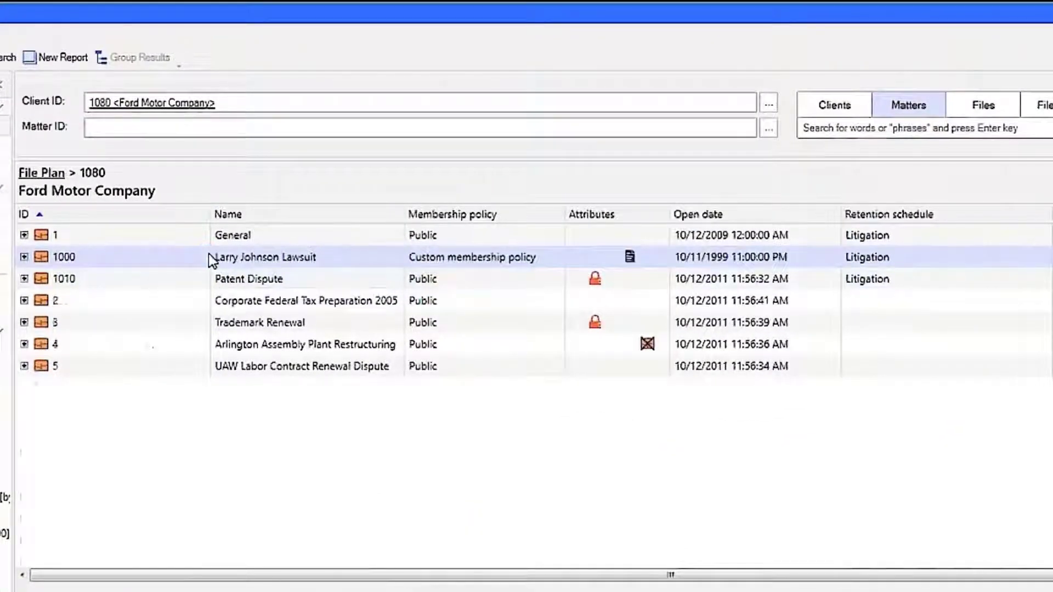
{"action": "double_click", "coordinate": [208, 255]}
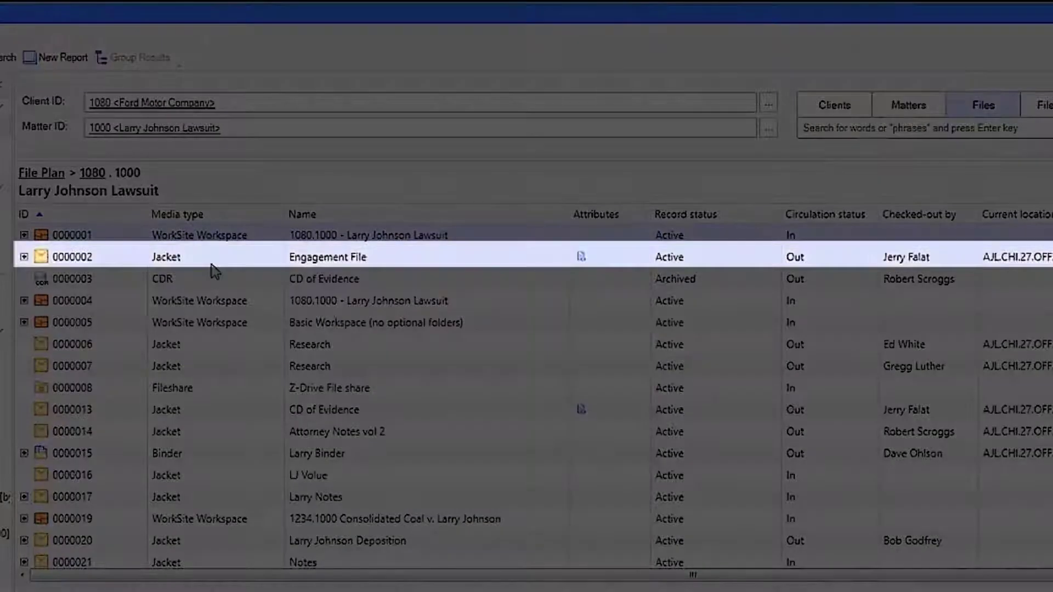
{"action": "left_click", "coordinate": [216, 257]}
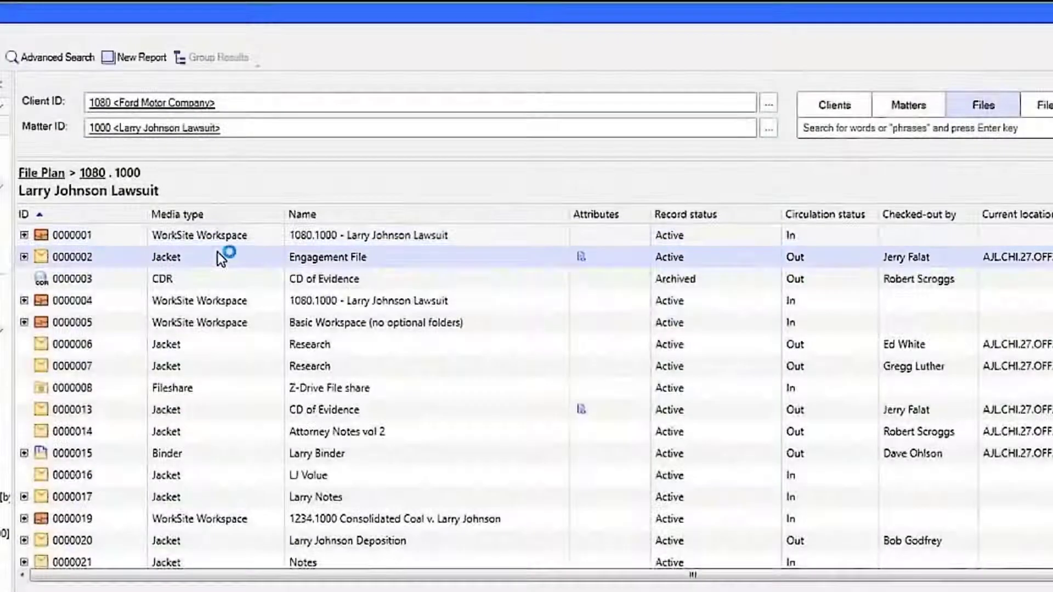
{"action": "right_click", "coordinate": [221, 235]}
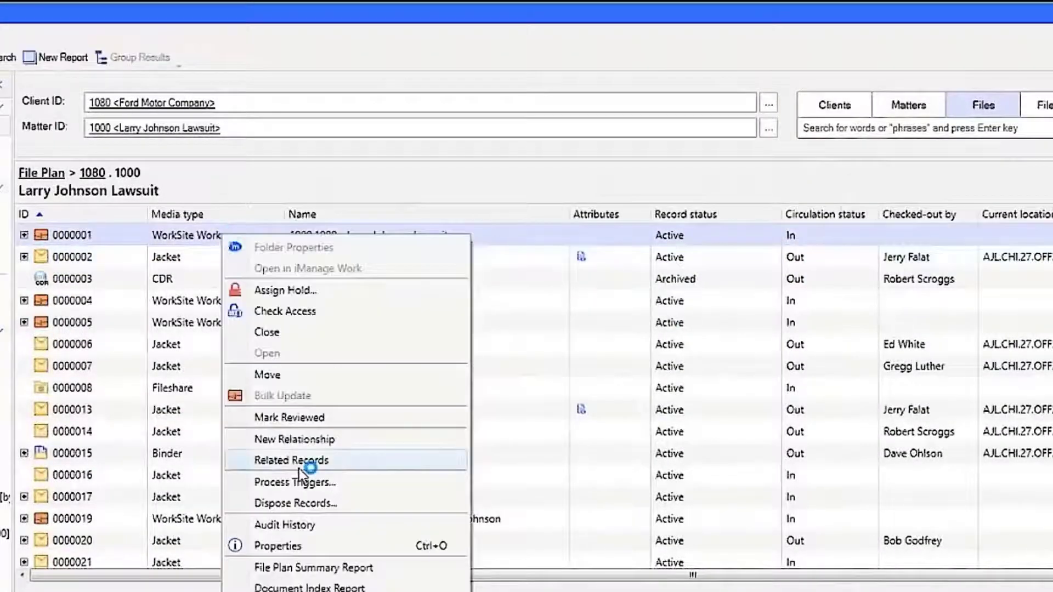
{"action": "left_click", "coordinate": [297, 546]}
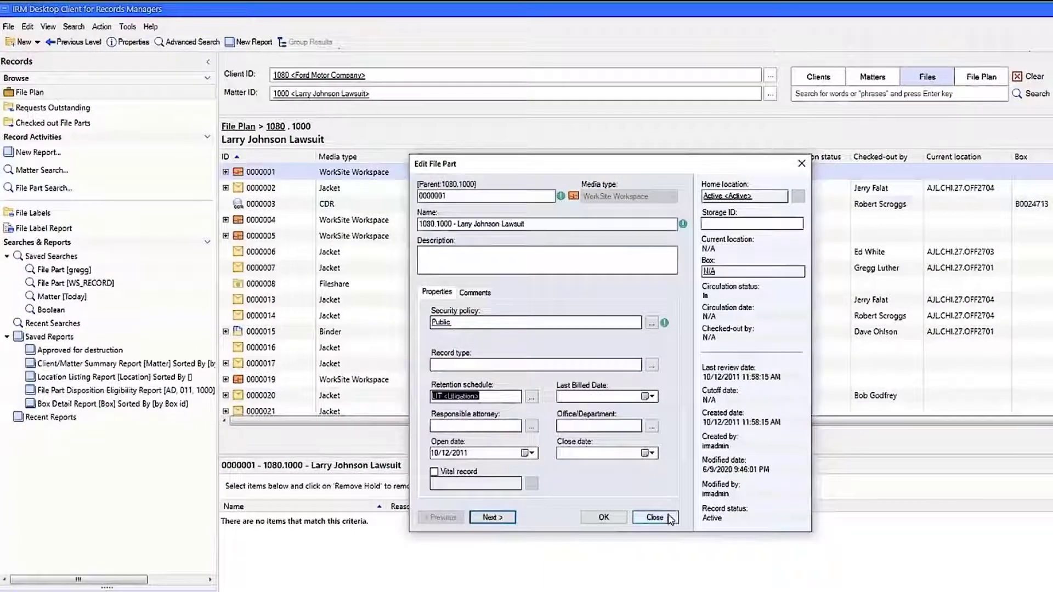
{"action": "left_click", "coordinate": [654, 517]}
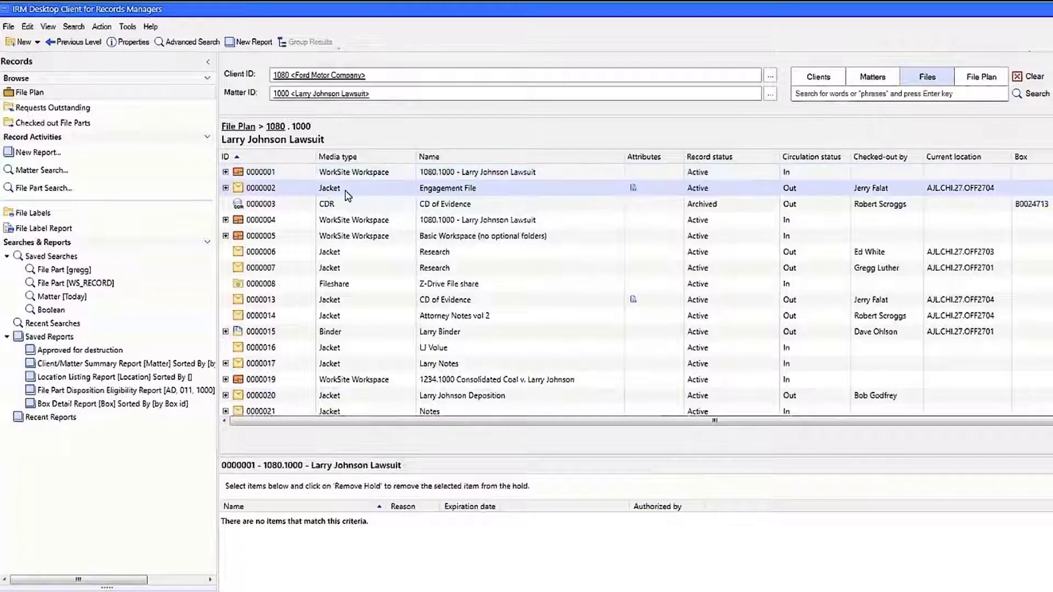
View the properties of the 0000002 Engagement File jacket
{"action": "right_click", "coordinate": [347, 196]}
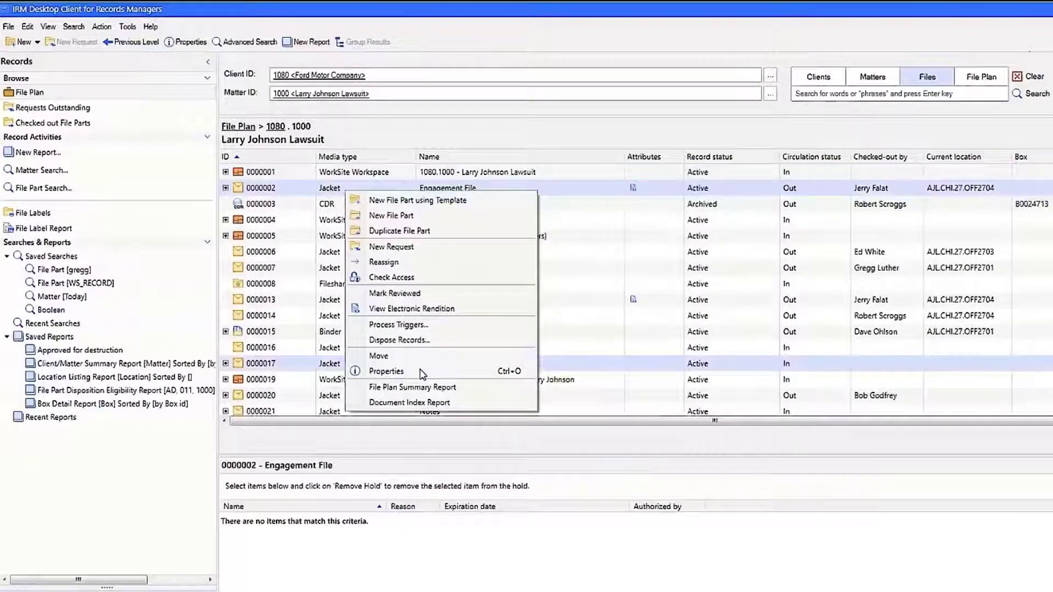
{"action": "left_click", "coordinate": [421, 373]}
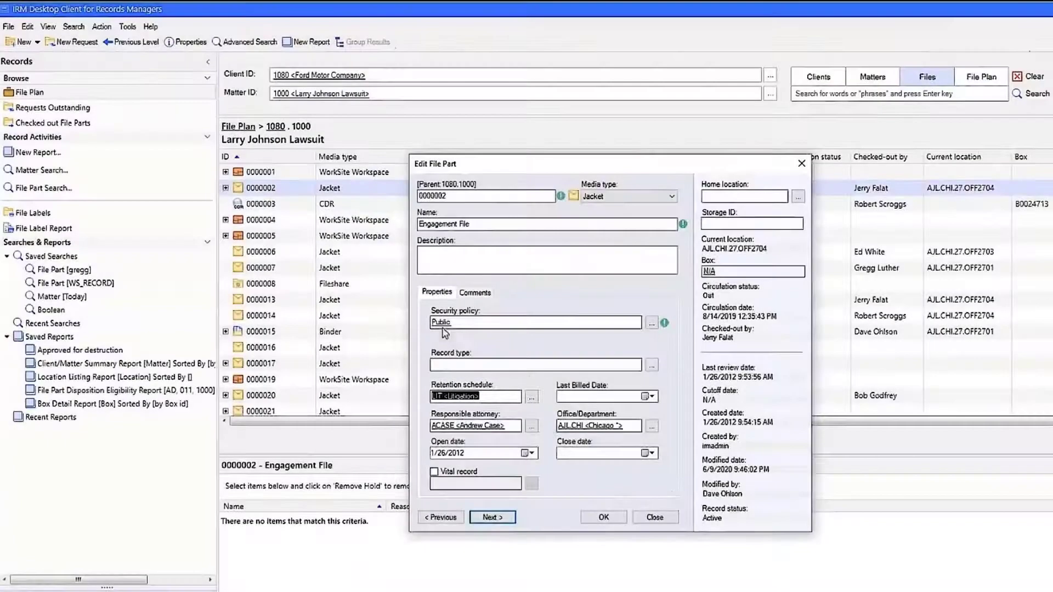
{"action": "left_click", "coordinate": [661, 517]}
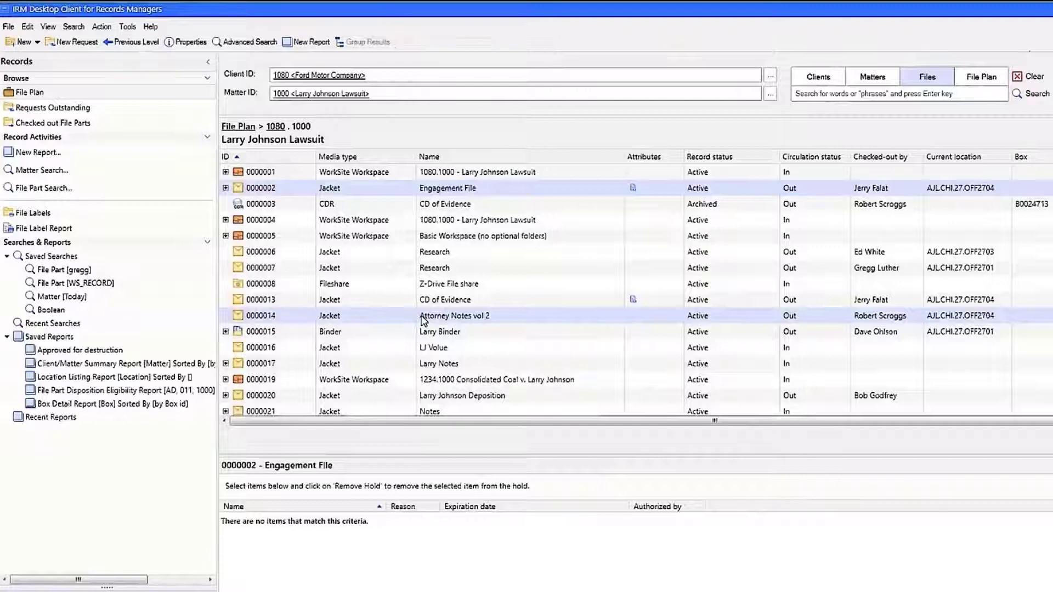
View the properties of the 0000008 Z-Drive File share record
{"action": "left_click", "coordinate": [426, 285]}
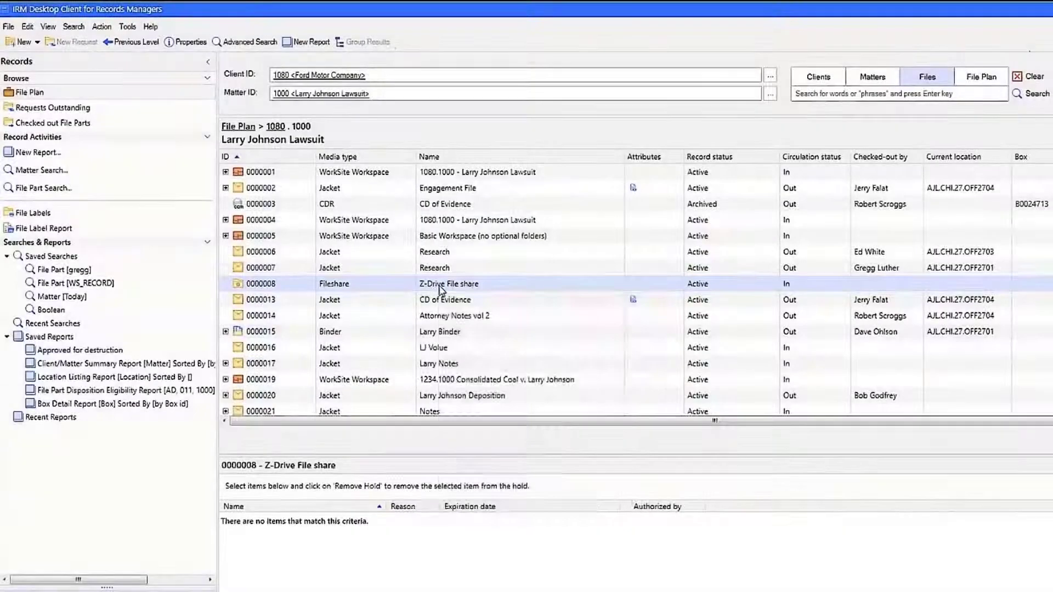
{"action": "right_click", "coordinate": [440, 288]}
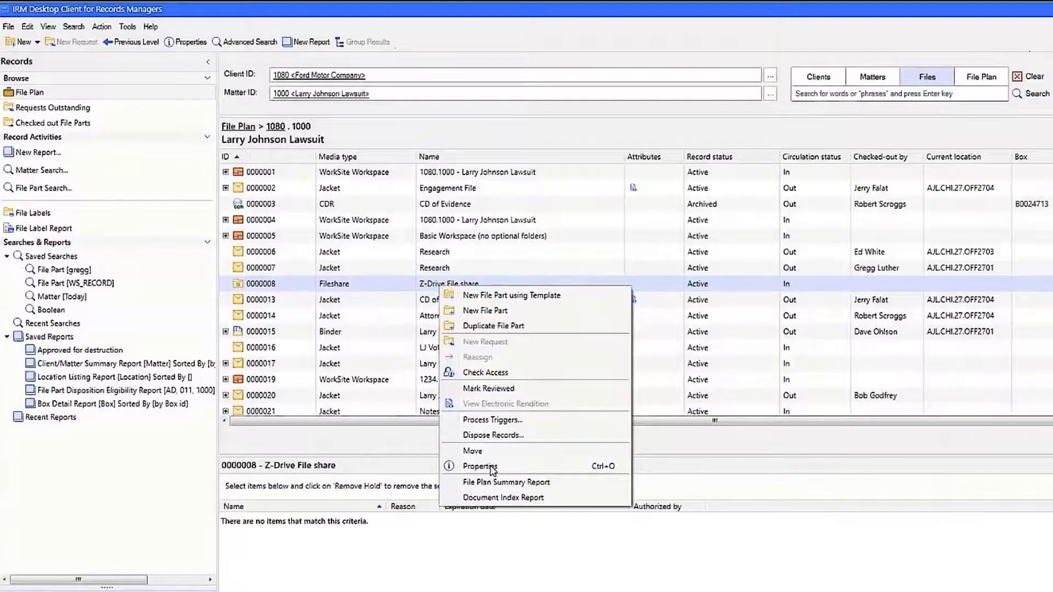
{"action": "left_click", "coordinate": [493, 467]}
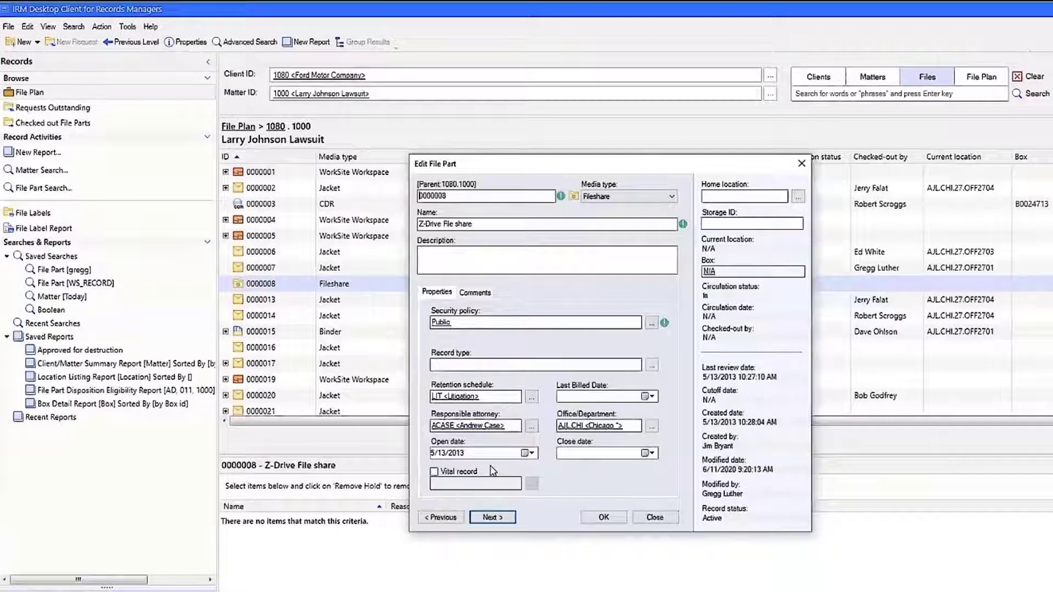
{"action": "left_click", "coordinate": [656, 518]}
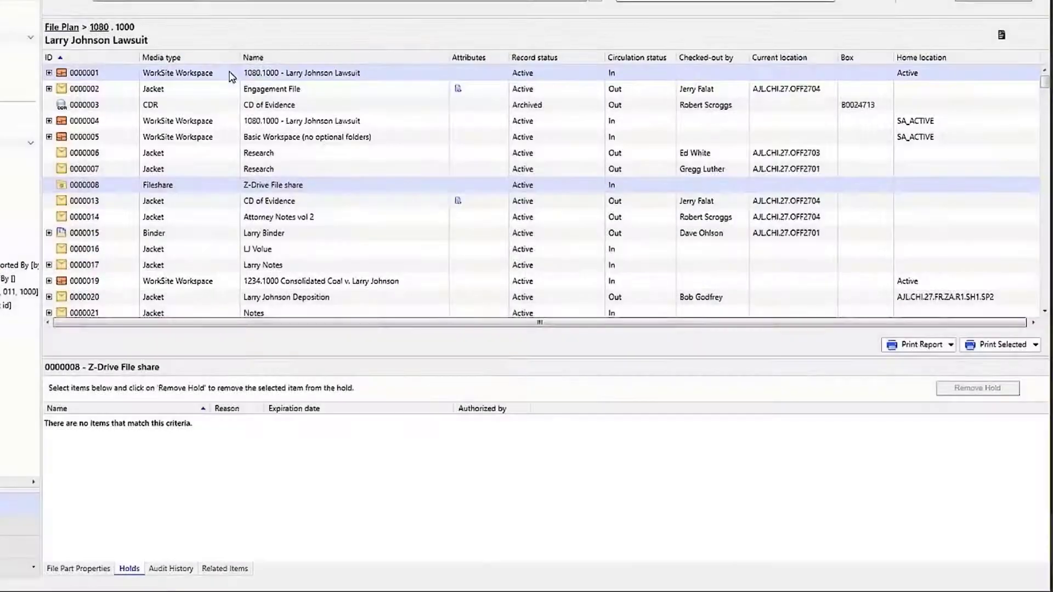
Open the 0000001 workspace and view the properties of its Attorney Notes folder
{"action": "double_click", "coordinate": [221, 73]}
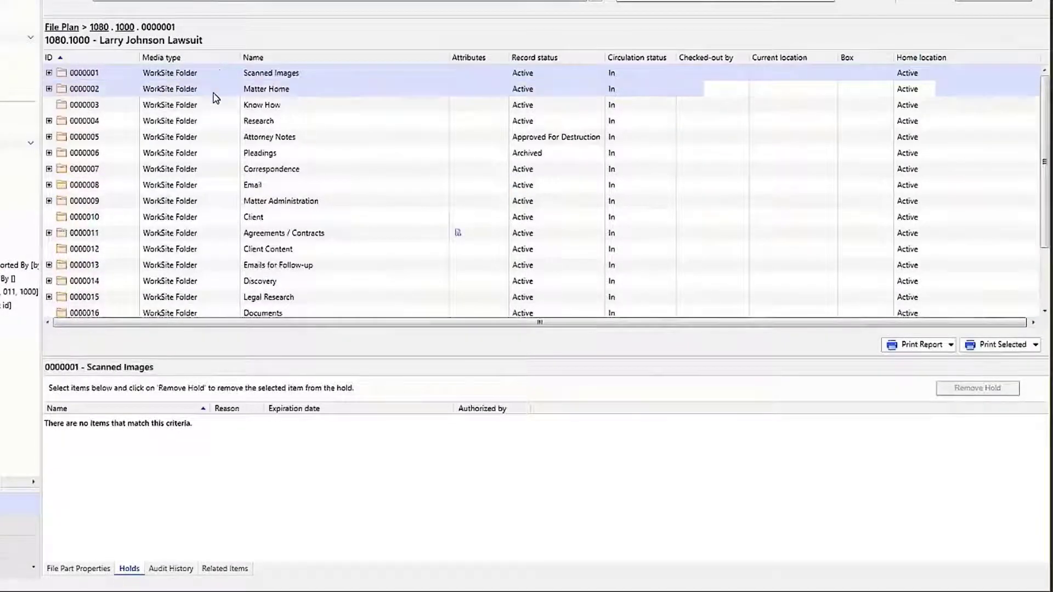
{"action": "left_click", "coordinate": [203, 137]}
{"action": "right_click", "coordinate": [173, 138]}
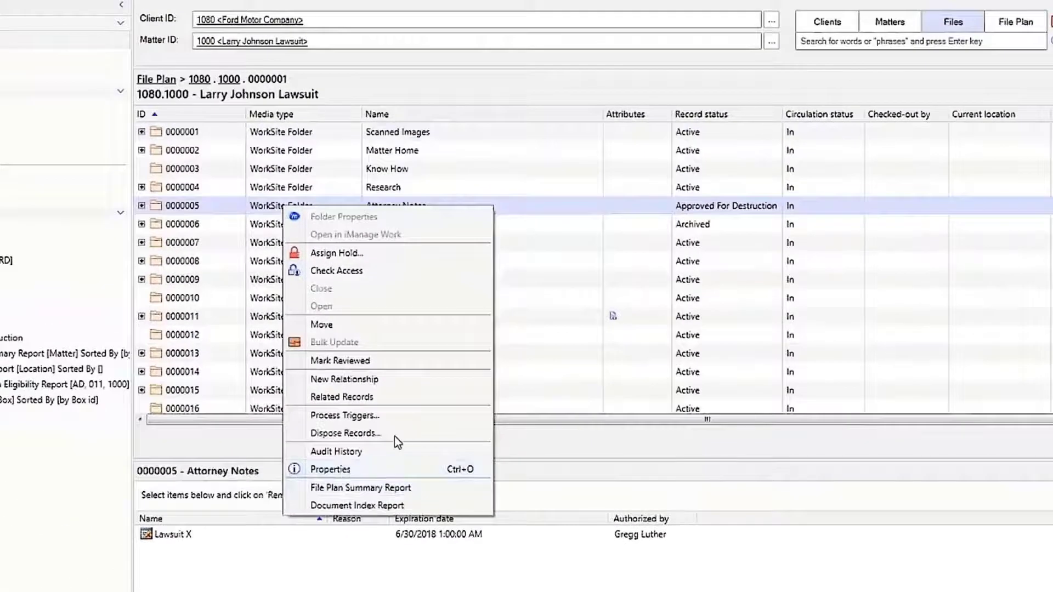
{"action": "left_click", "coordinate": [384, 469]}
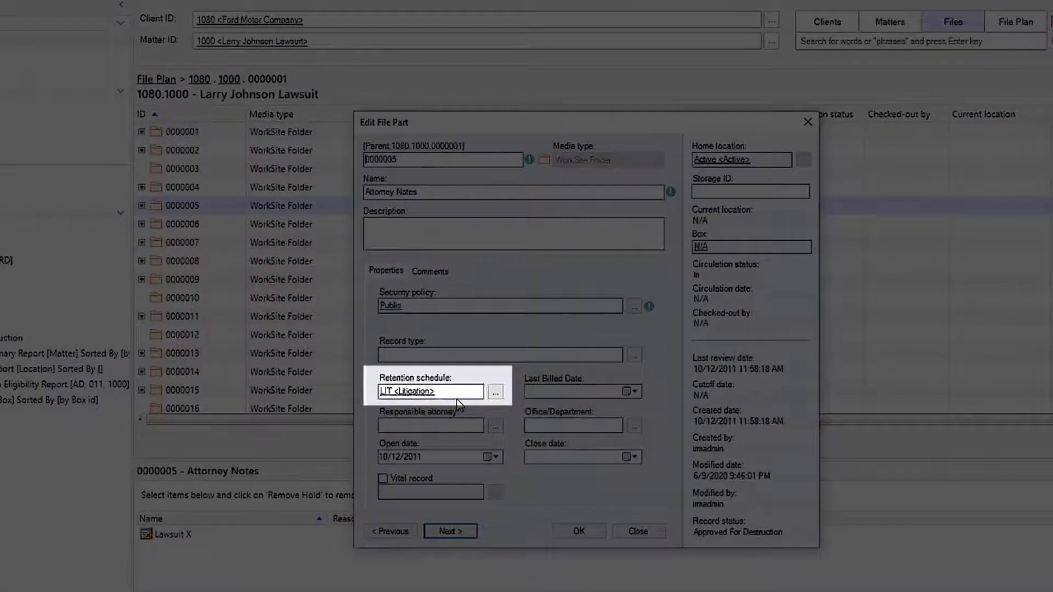
{"action": "left_click", "coordinate": [640, 530]}
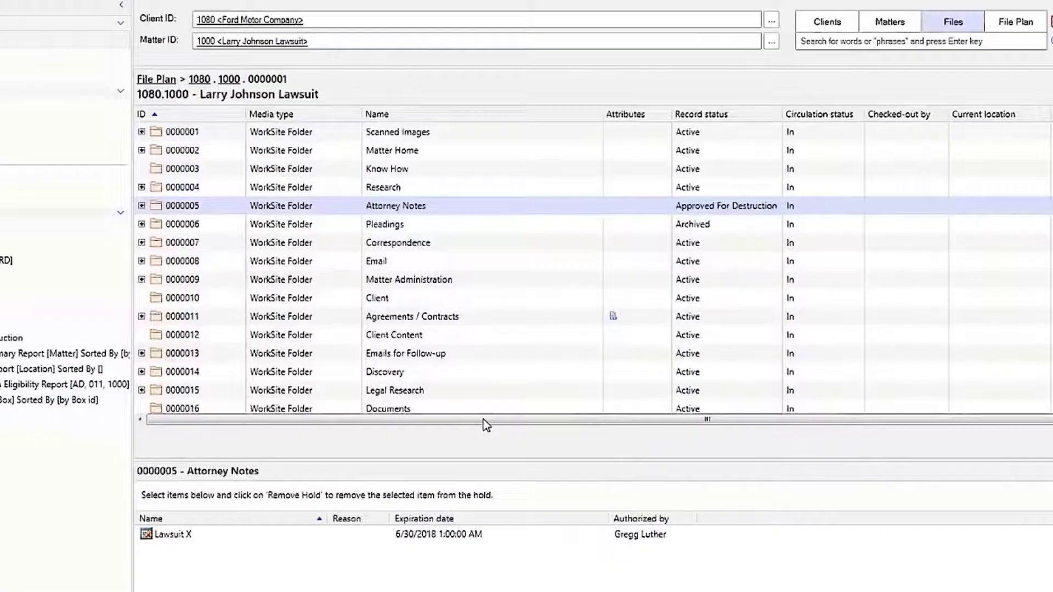
Open the Attorney Notes folder and review the audit history of the Cross-Examination Notes record
{"action": "double_click", "coordinate": [359, 207]}
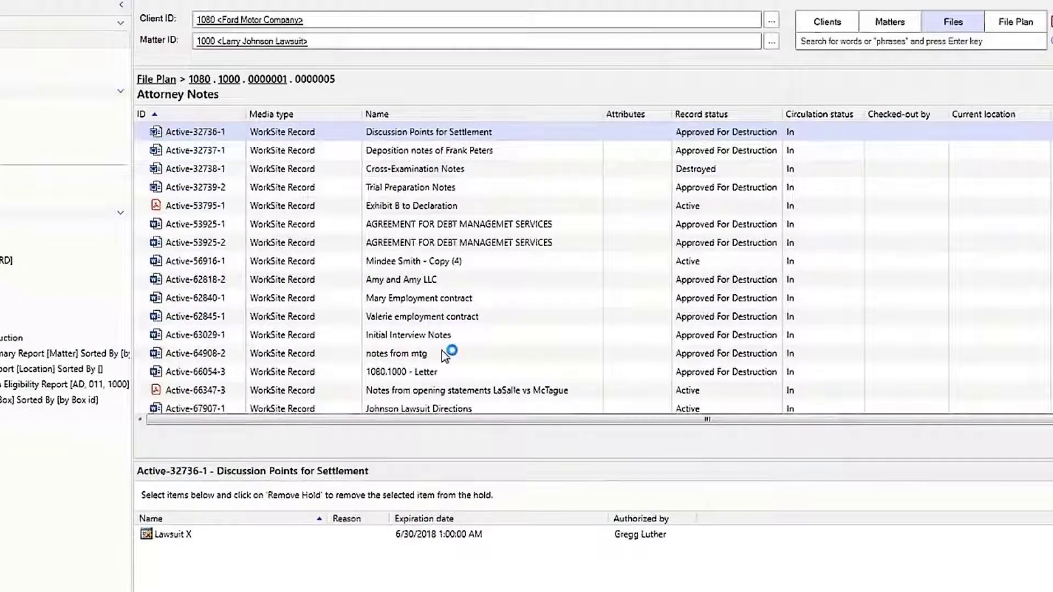
{"action": "left_click", "coordinate": [457, 164]}
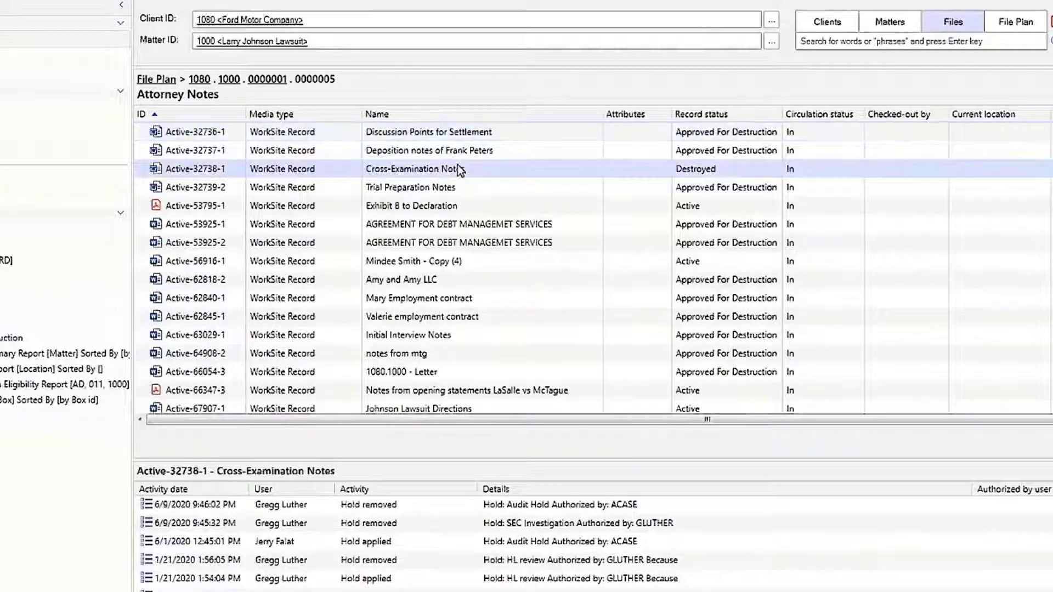
{"action": "scroll", "coordinate": [375, 522], "scroll_direction": "down", "scroll_amount": 6}
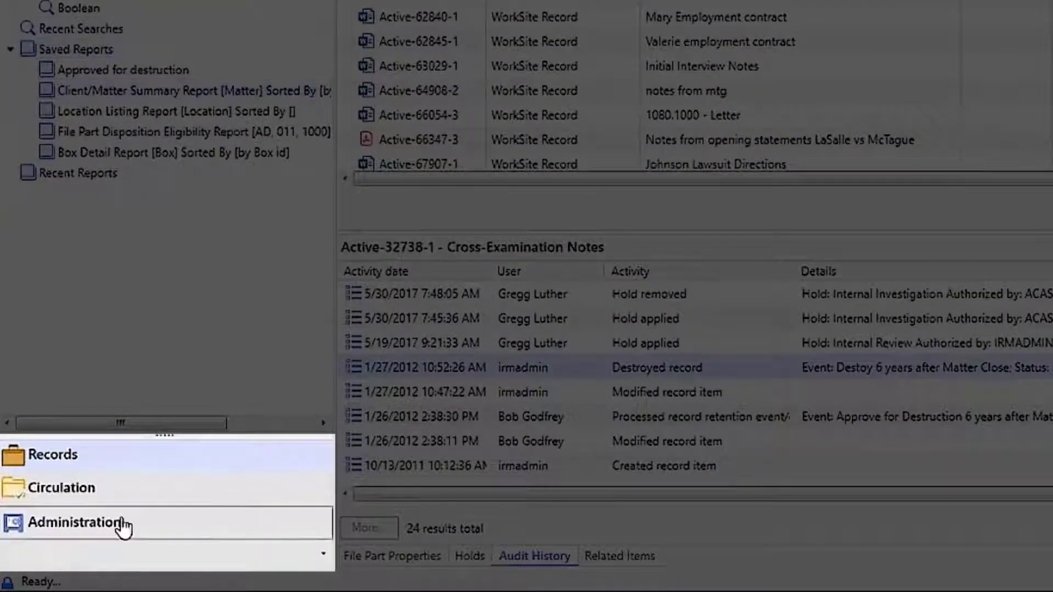
Switch to Administration and start a new retention schedule with Retention ID ED
{"action": "left_click", "coordinate": [122, 522]}
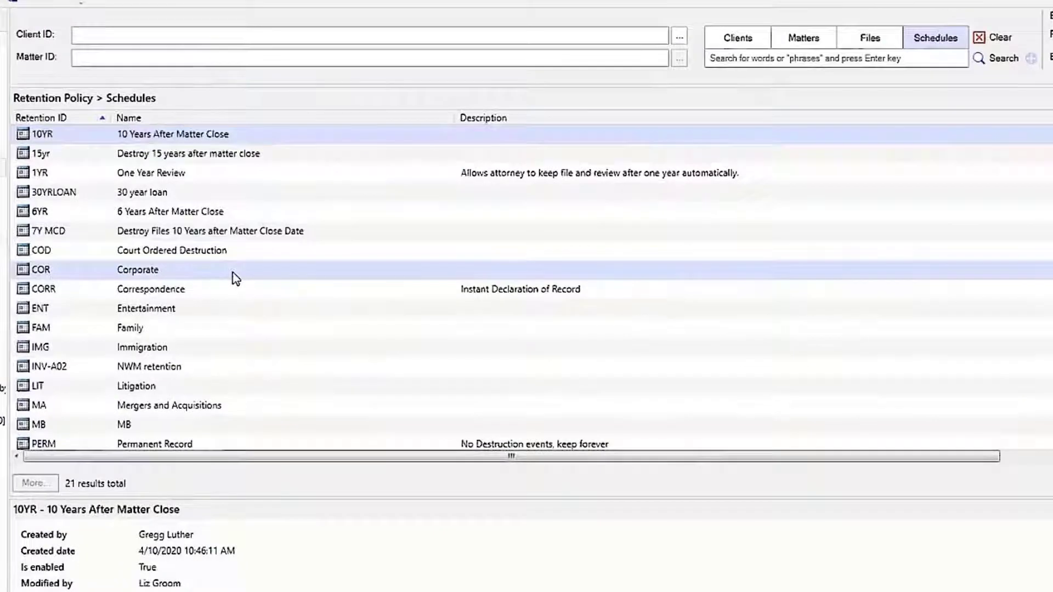
{"action": "right_click", "coordinate": [236, 277]}
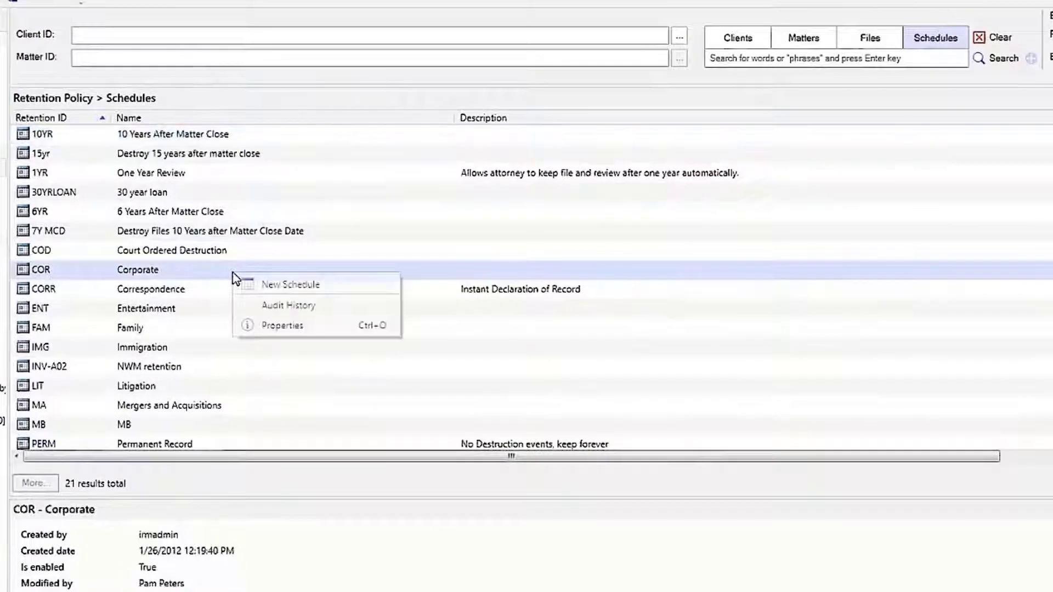
{"action": "left_click", "coordinate": [269, 285]}
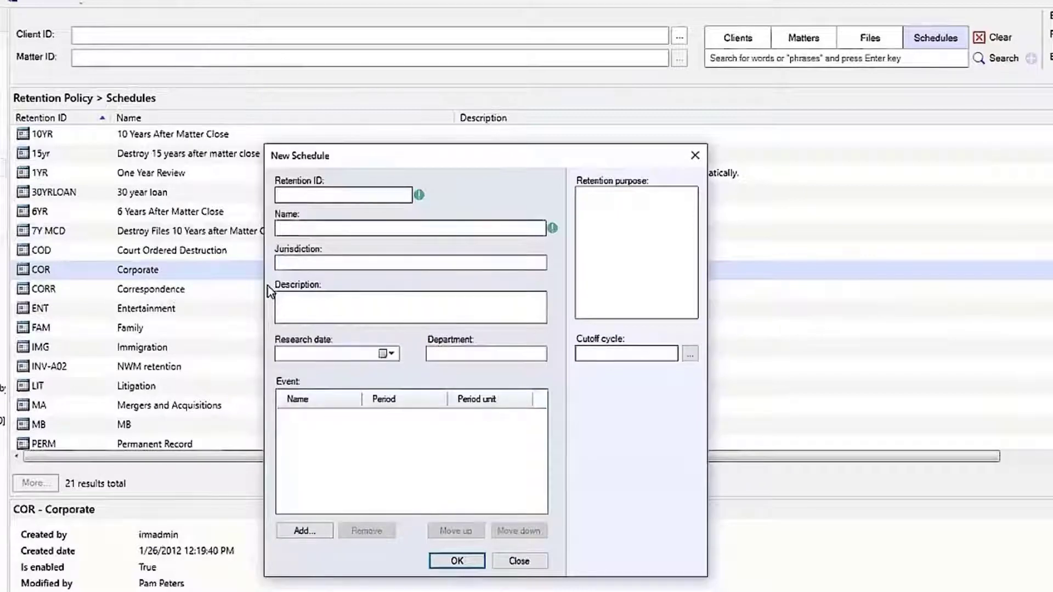
{"action": "type", "text": "ED"}
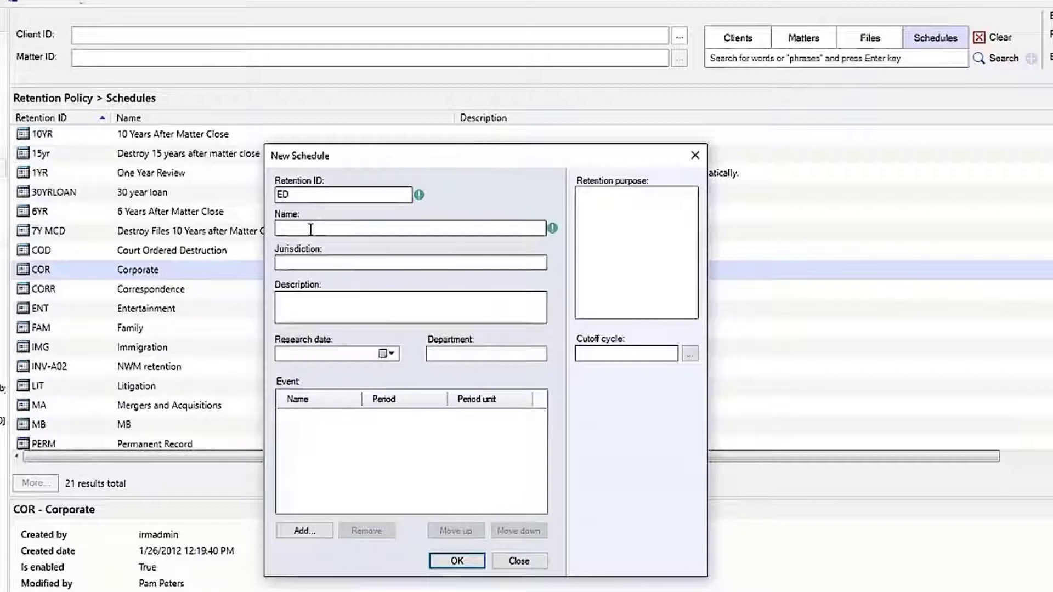
Set the new schedule's name to Electronic Content, correcting the spelling
{"action": "type", "text": "Bectroninc Content"}
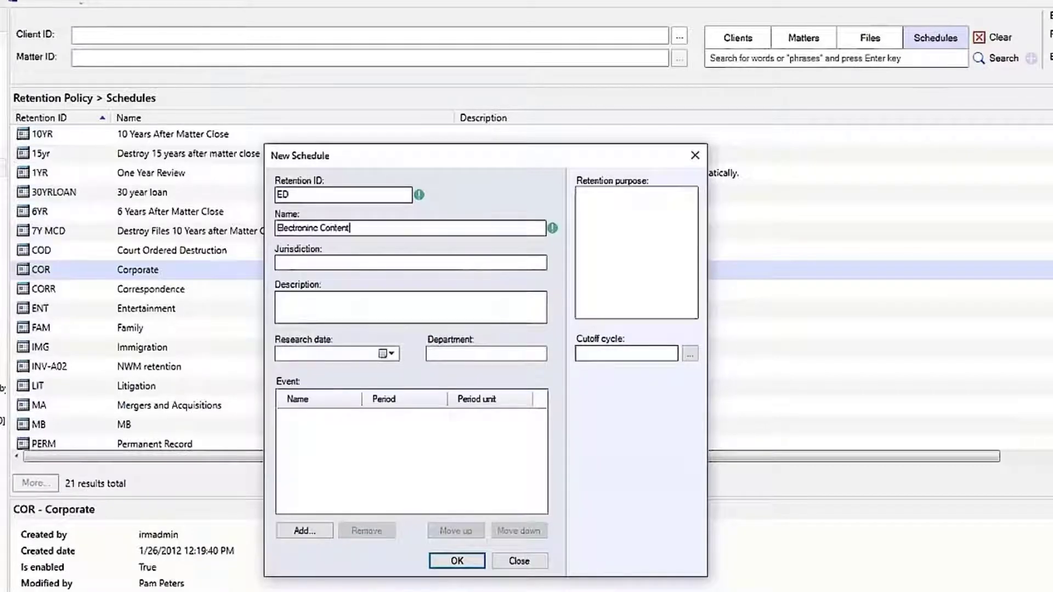
{"action": "right_click", "coordinate": [286, 227]}
{"action": "left_click", "coordinate": [309, 238]}
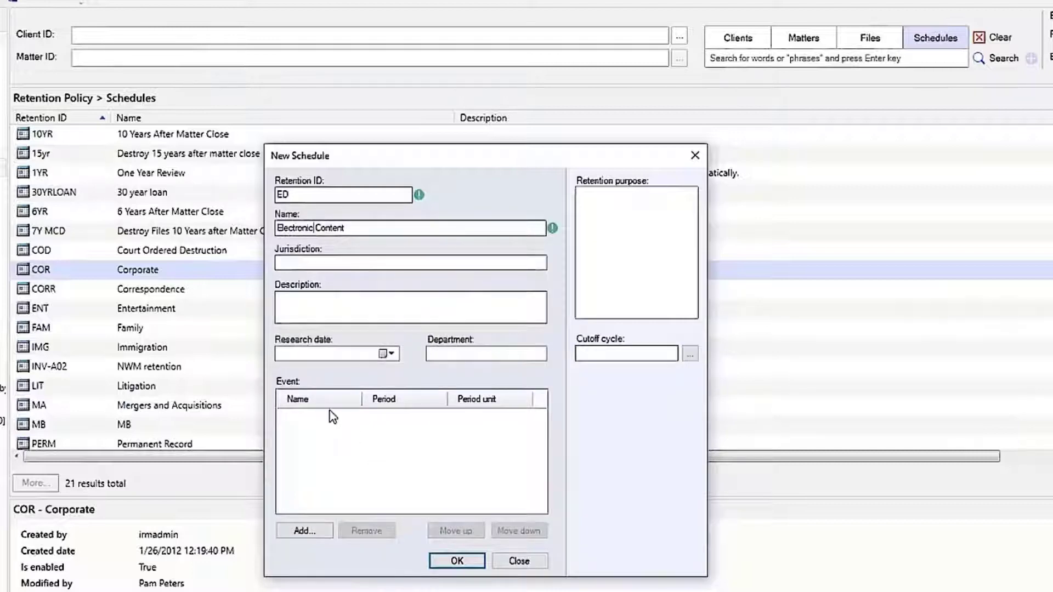
Add the event Declare all versions in Worksite workspace to the schedule
{"action": "left_click", "coordinate": [305, 532]}
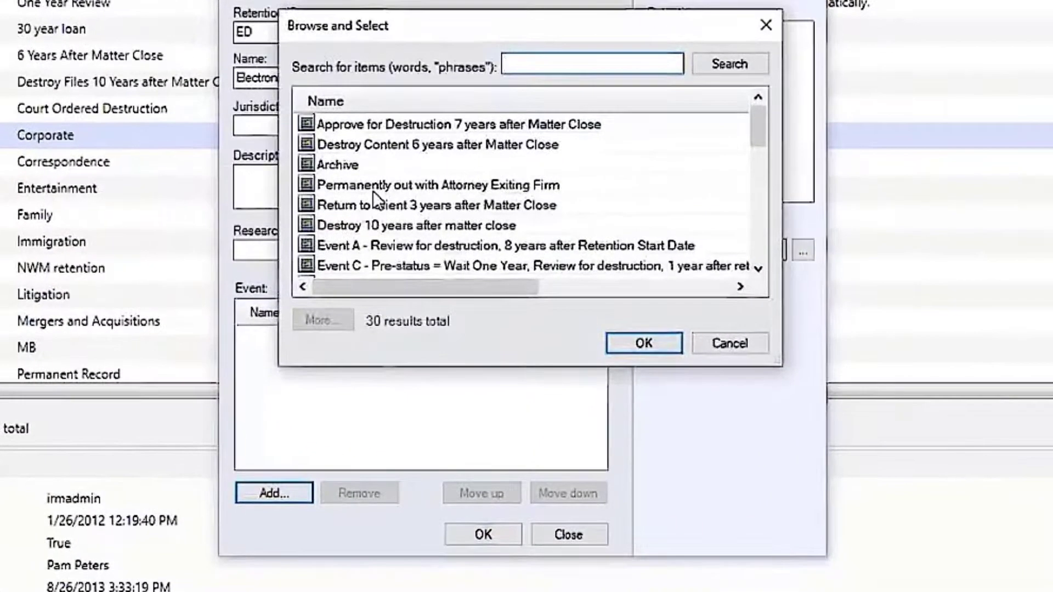
{"action": "left_click", "coordinate": [390, 101]}
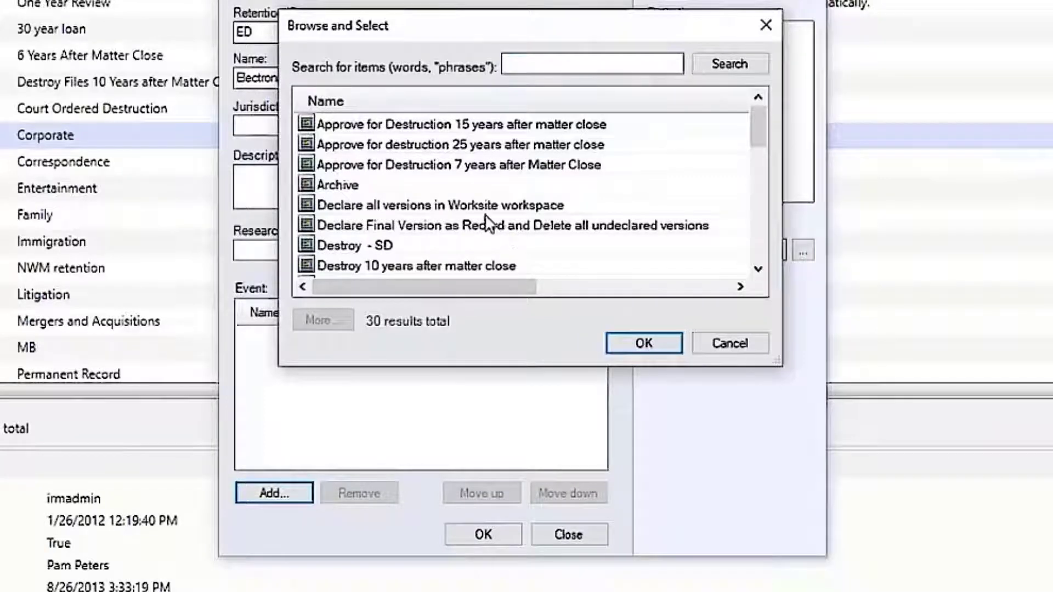
{"action": "left_click", "coordinate": [452, 203]}
{"action": "left_click", "coordinate": [628, 342]}
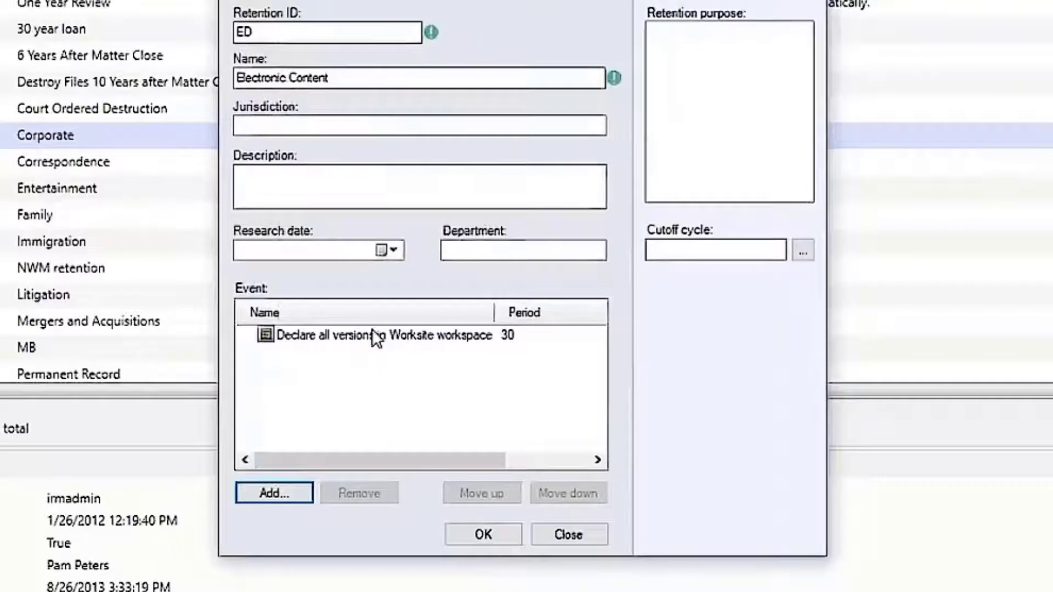
Add the event Approve for Destruction 7 years after Matter Close to the schedule
{"action": "left_click", "coordinate": [285, 488]}
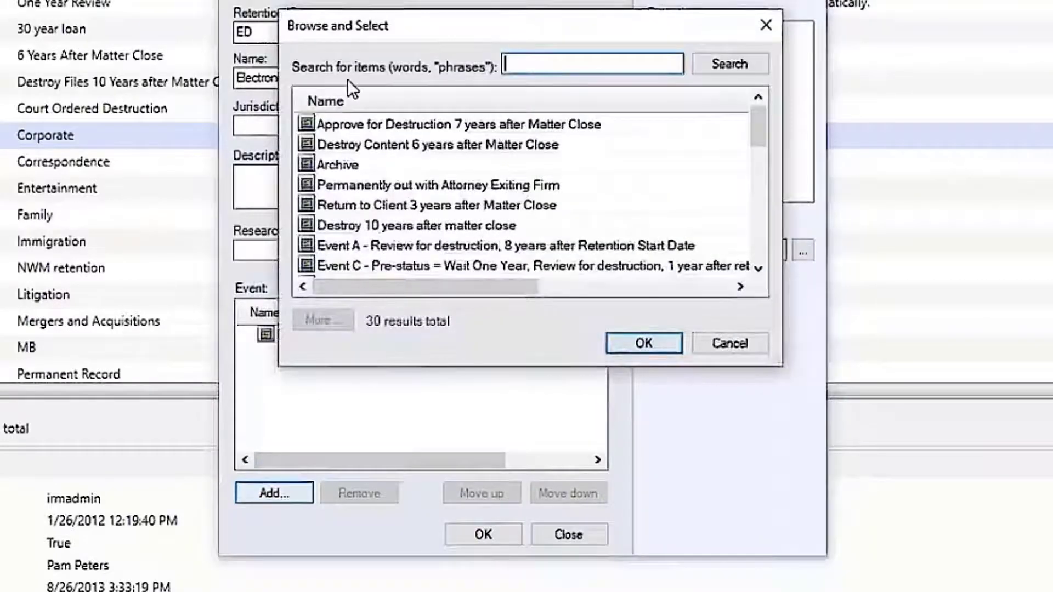
{"action": "left_click", "coordinate": [362, 123]}
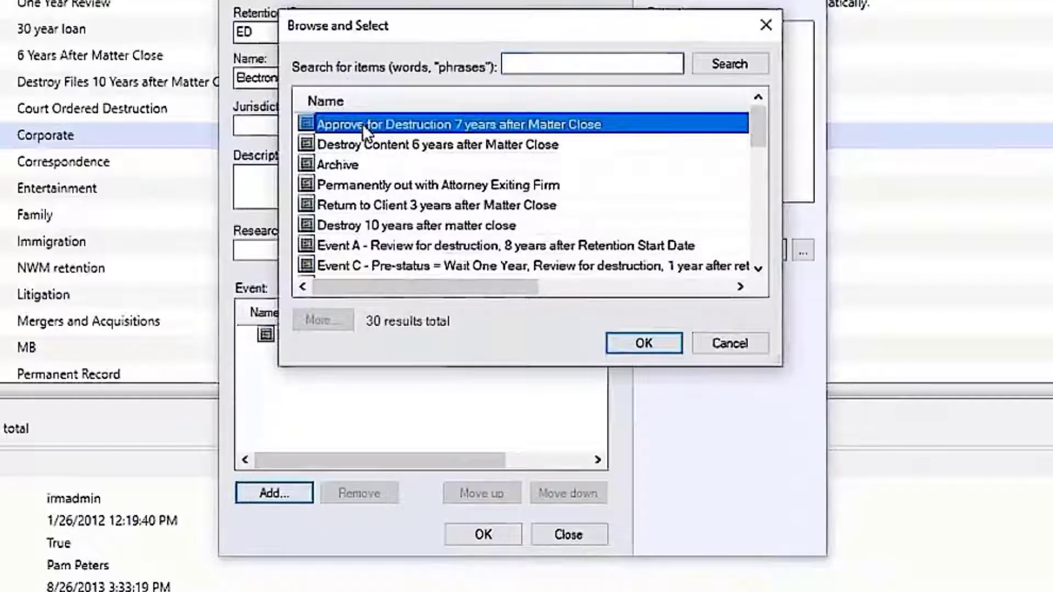
{"action": "left_click", "coordinate": [652, 337]}
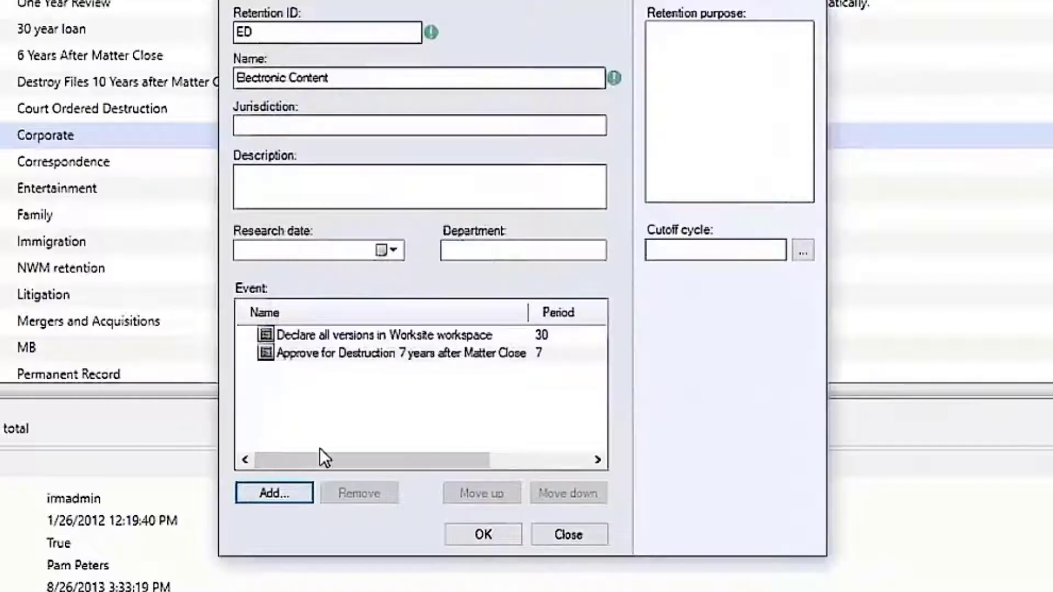
Add the event Destroy 7 years after matter close to the schedule
{"action": "left_click", "coordinate": [264, 492]}
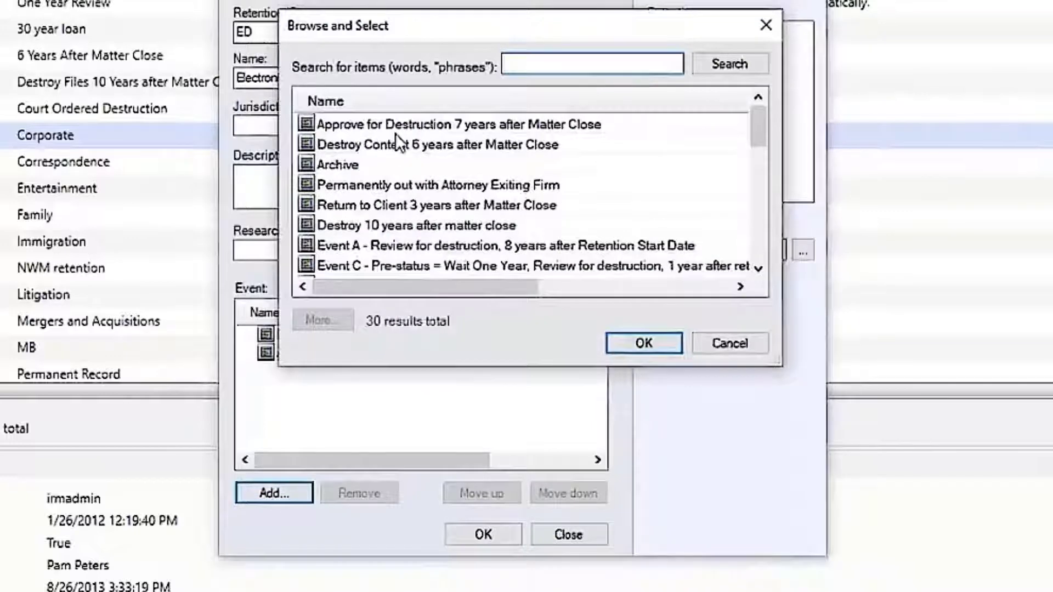
{"action": "left_click", "coordinate": [395, 107]}
{"action": "scroll", "coordinate": [411, 243], "scroll_direction": "down", "scroll_amount": 2}
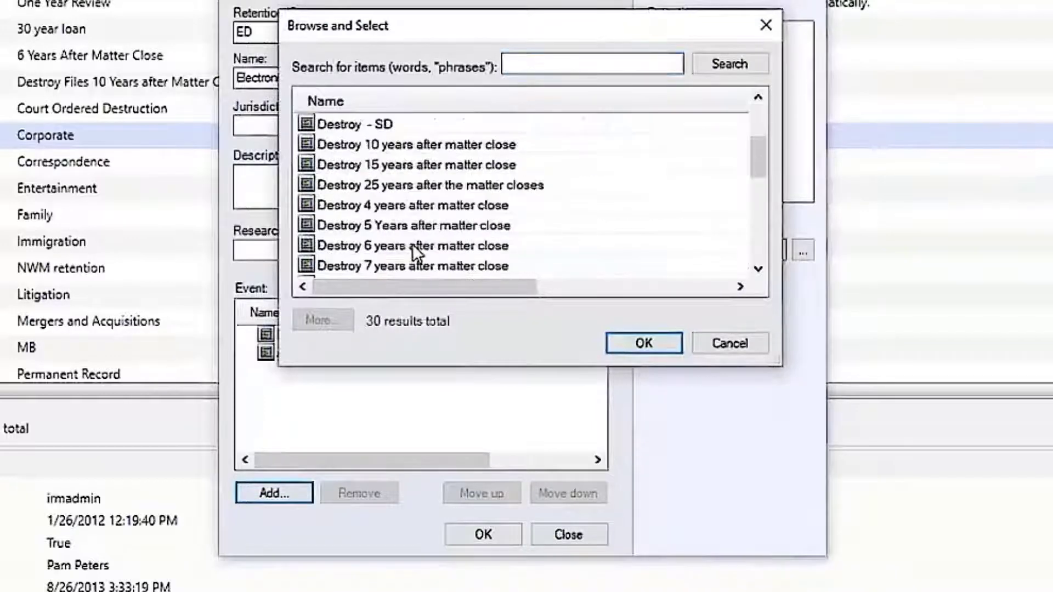
{"action": "left_click", "coordinate": [410, 269]}
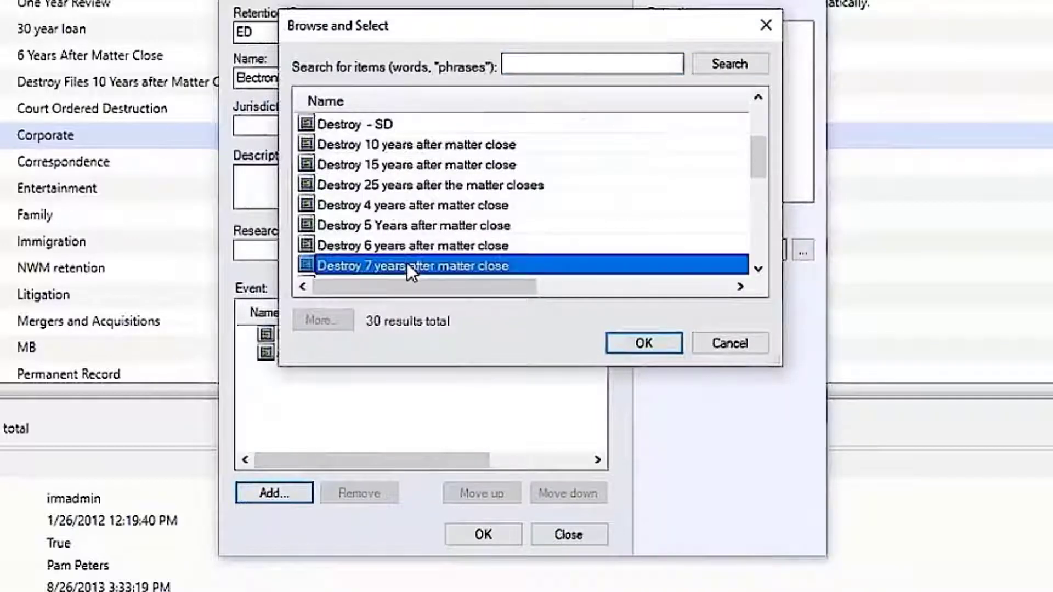
{"action": "left_click", "coordinate": [639, 343]}
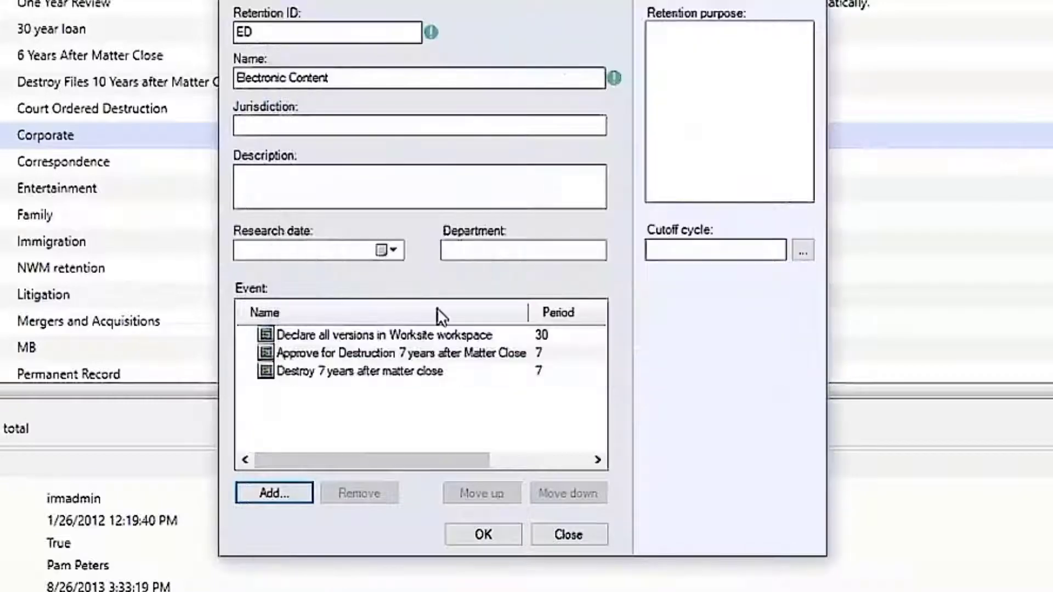
Add the event Destroy 8 years after matter close to the schedule
{"action": "left_click", "coordinate": [293, 492]}
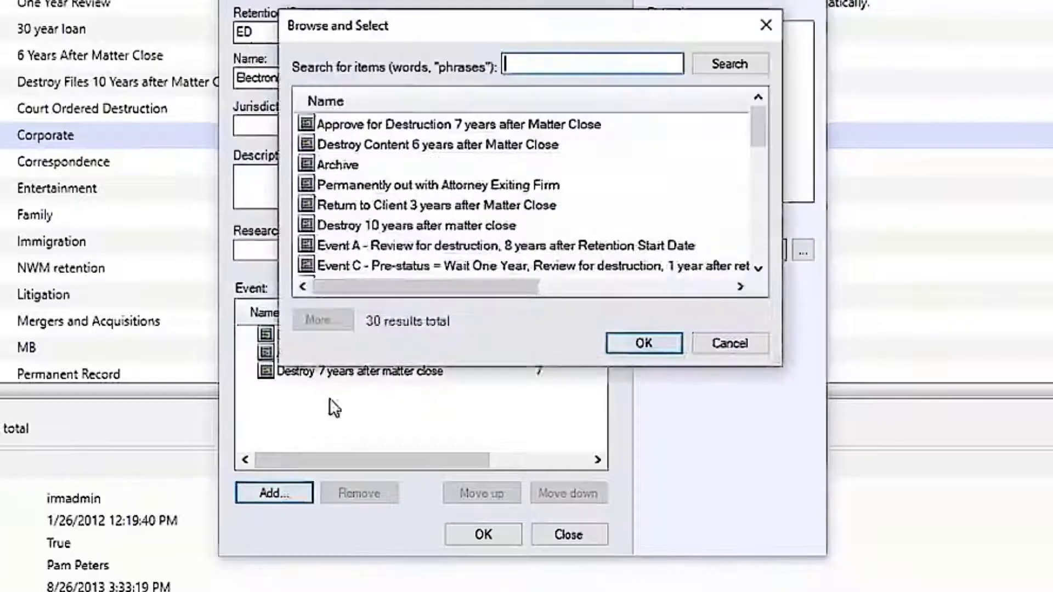
{"action": "left_click", "coordinate": [422, 100]}
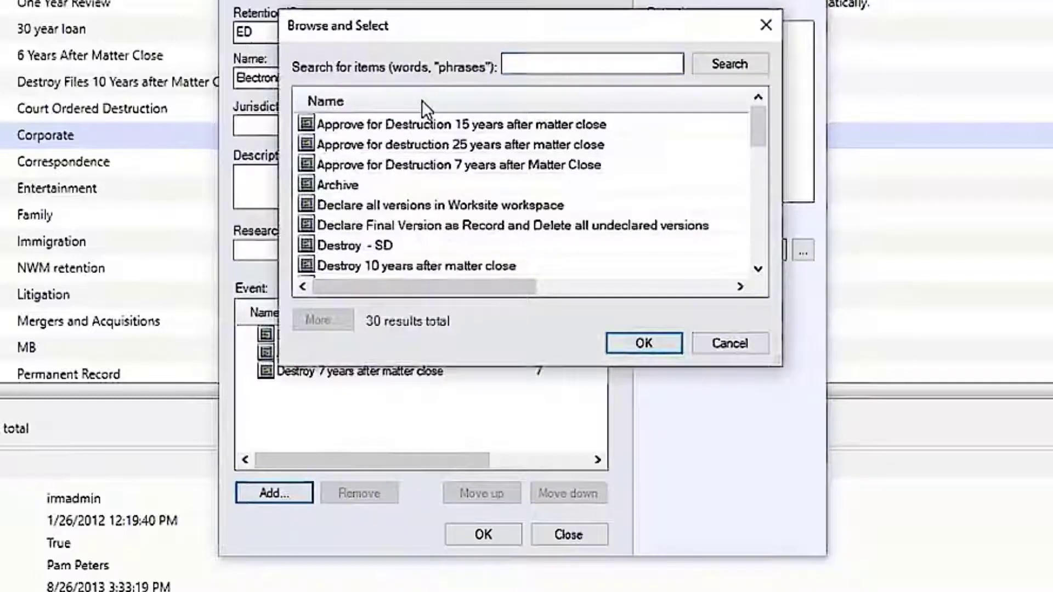
{"action": "left_click", "coordinate": [758, 267]}
{"action": "left_click", "coordinate": [758, 267]}
{"action": "left_click", "coordinate": [758, 266]}
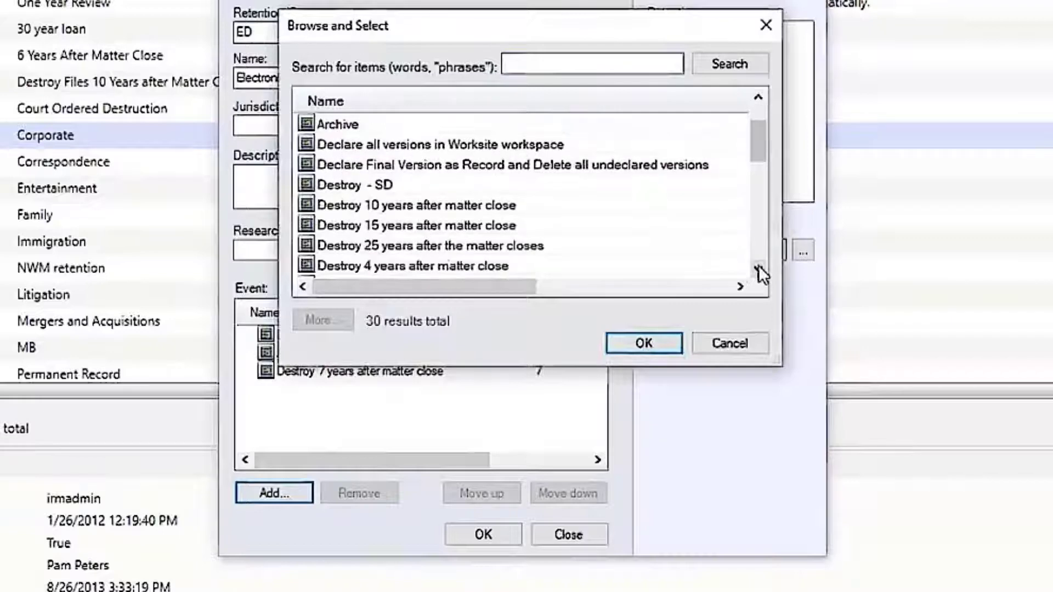
{"action": "left_click", "coordinate": [758, 267]}
{"action": "left_click", "coordinate": [759, 266]}
{"action": "left_click", "coordinate": [758, 267]}
{"action": "left_click", "coordinate": [758, 267]}
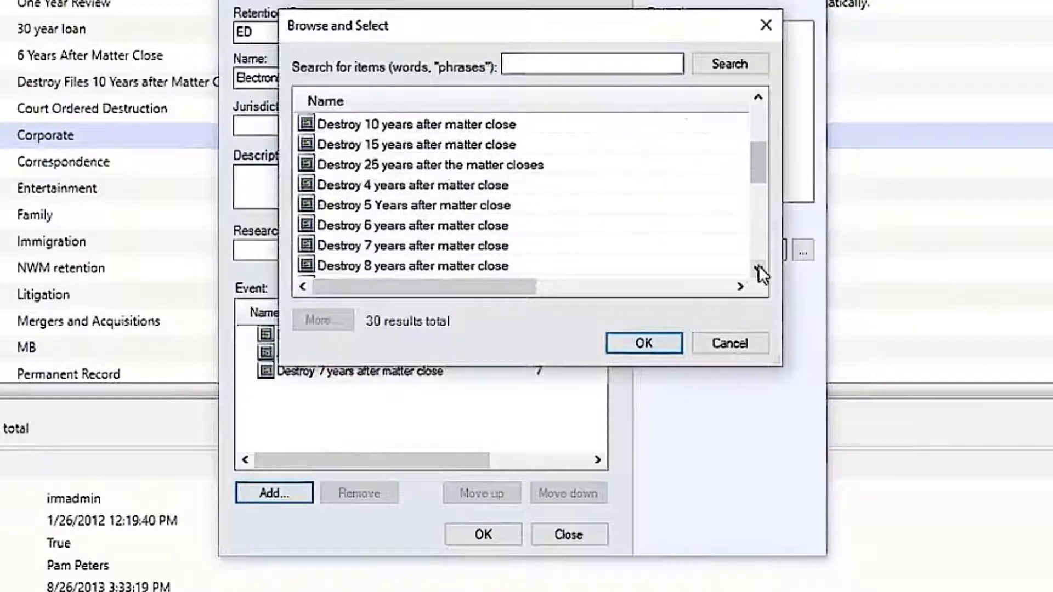
{"action": "left_click", "coordinate": [758, 266]}
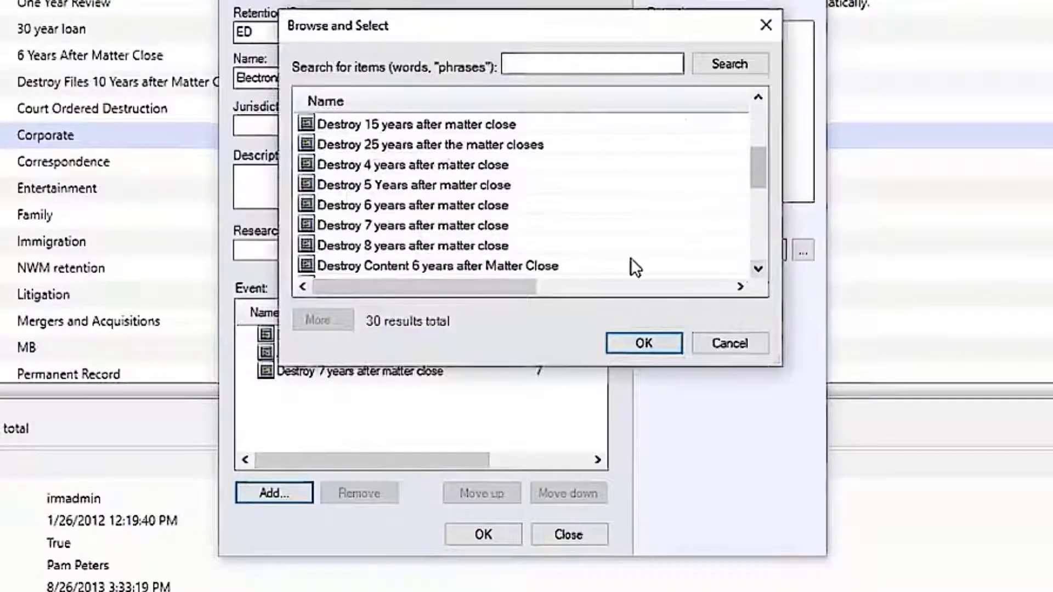
{"action": "left_click", "coordinate": [458, 245]}
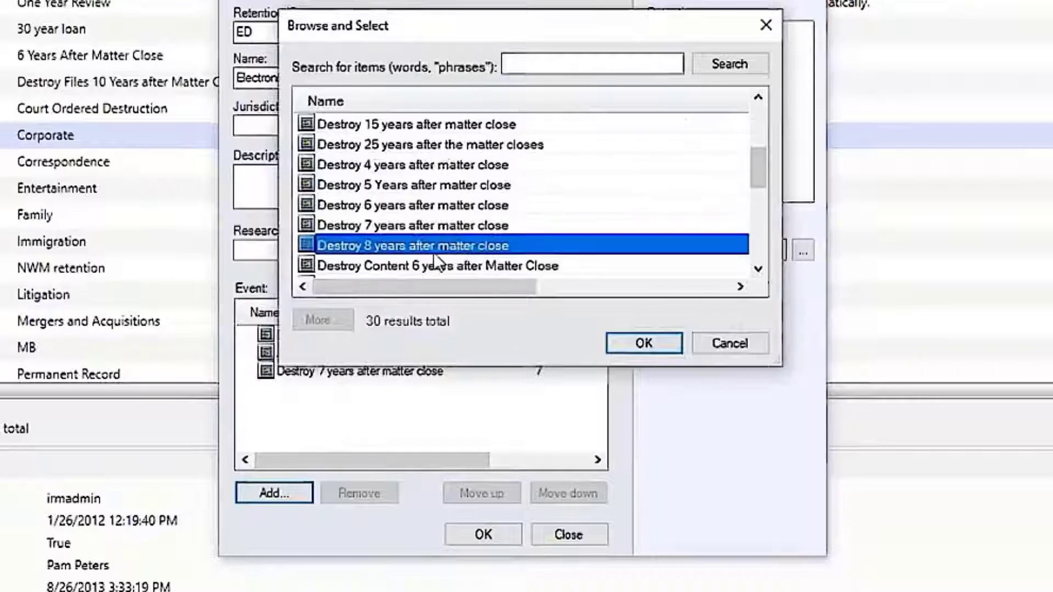
{"action": "left_click", "coordinate": [644, 342]}
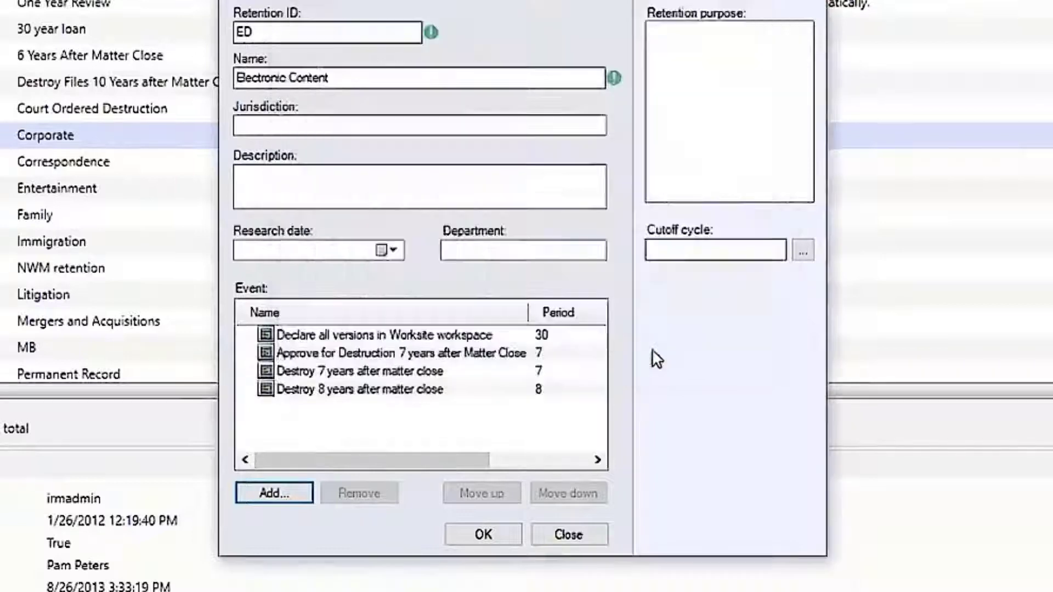
Close the new schedule dialog without saving it
{"action": "left_click", "coordinate": [364, 368]}
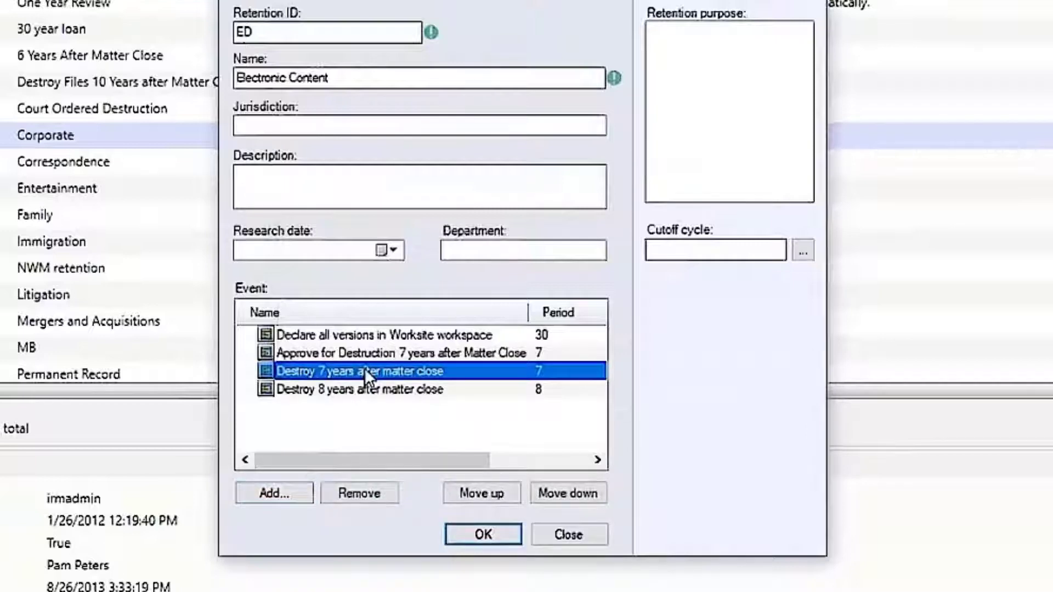
{"action": "left_click", "coordinate": [364, 392]}
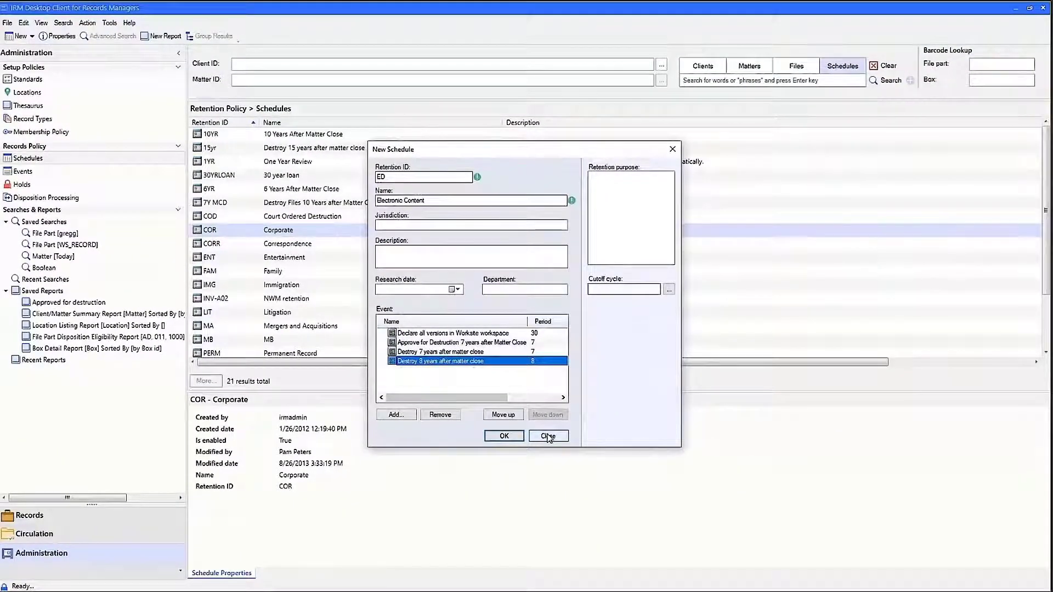
{"action": "left_click", "coordinate": [548, 437]}
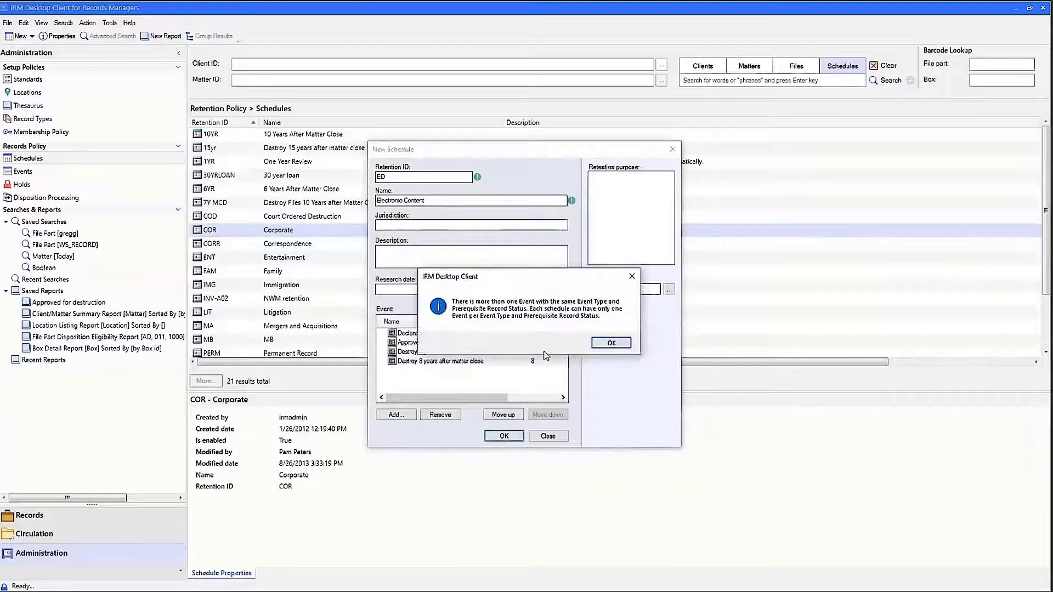
{"action": "left_click", "coordinate": [603, 344]}
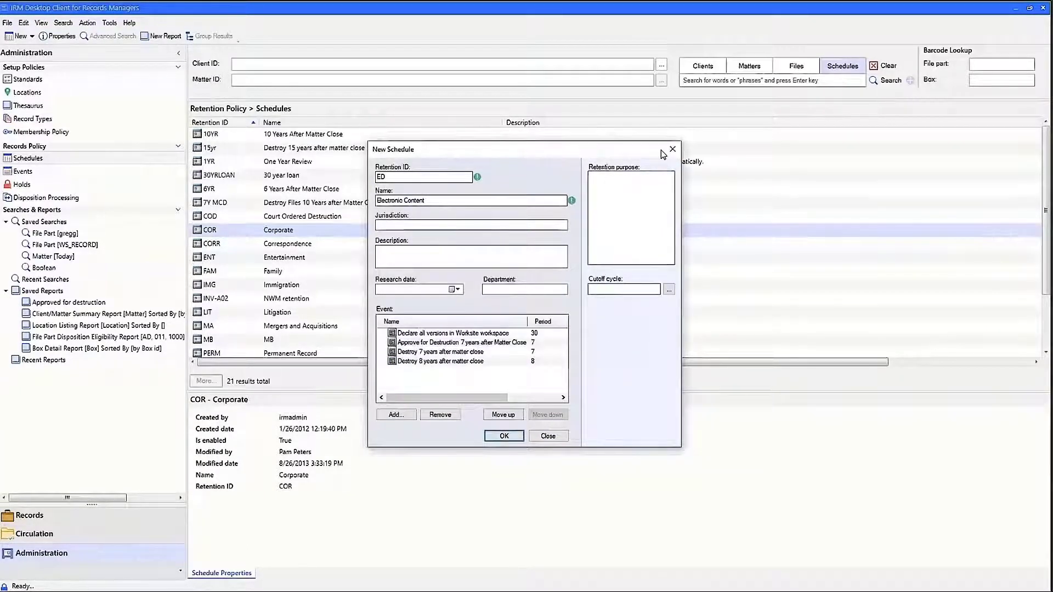
{"action": "left_click", "coordinate": [548, 436]}
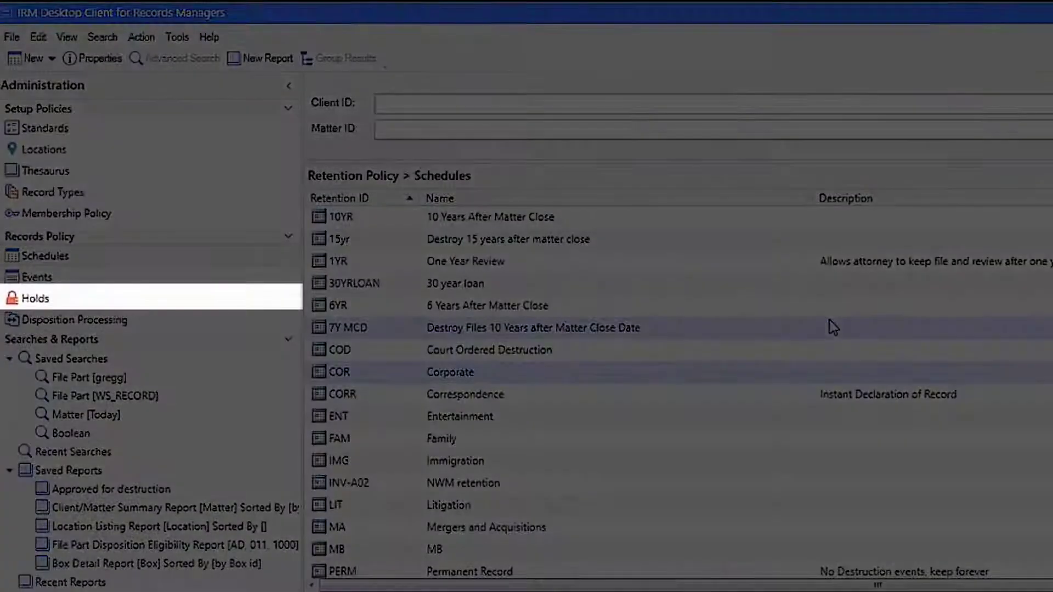
Open the list of retention holds
{"action": "left_click", "coordinate": [41, 292]}
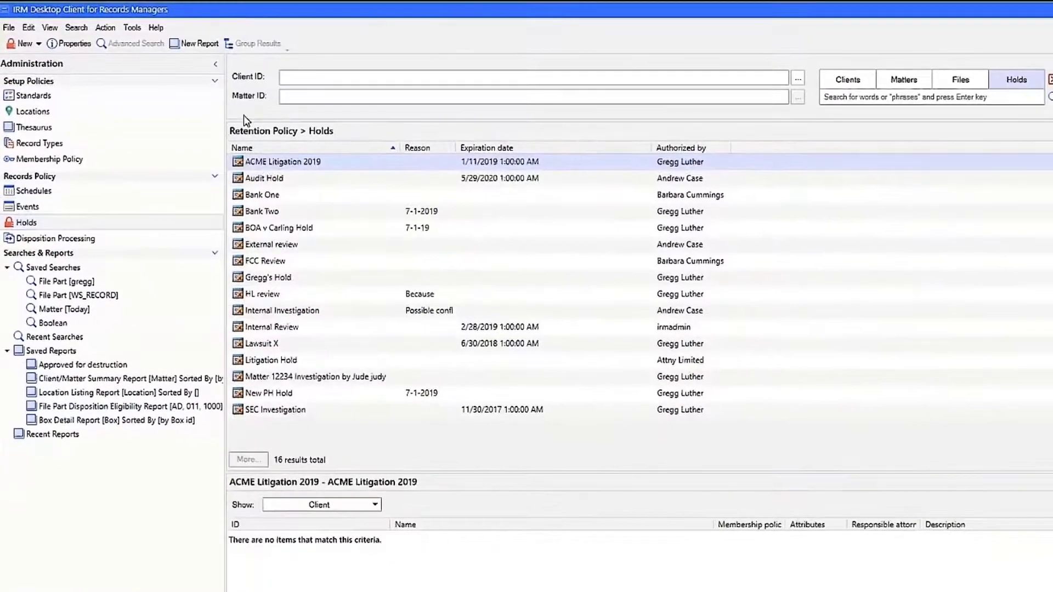